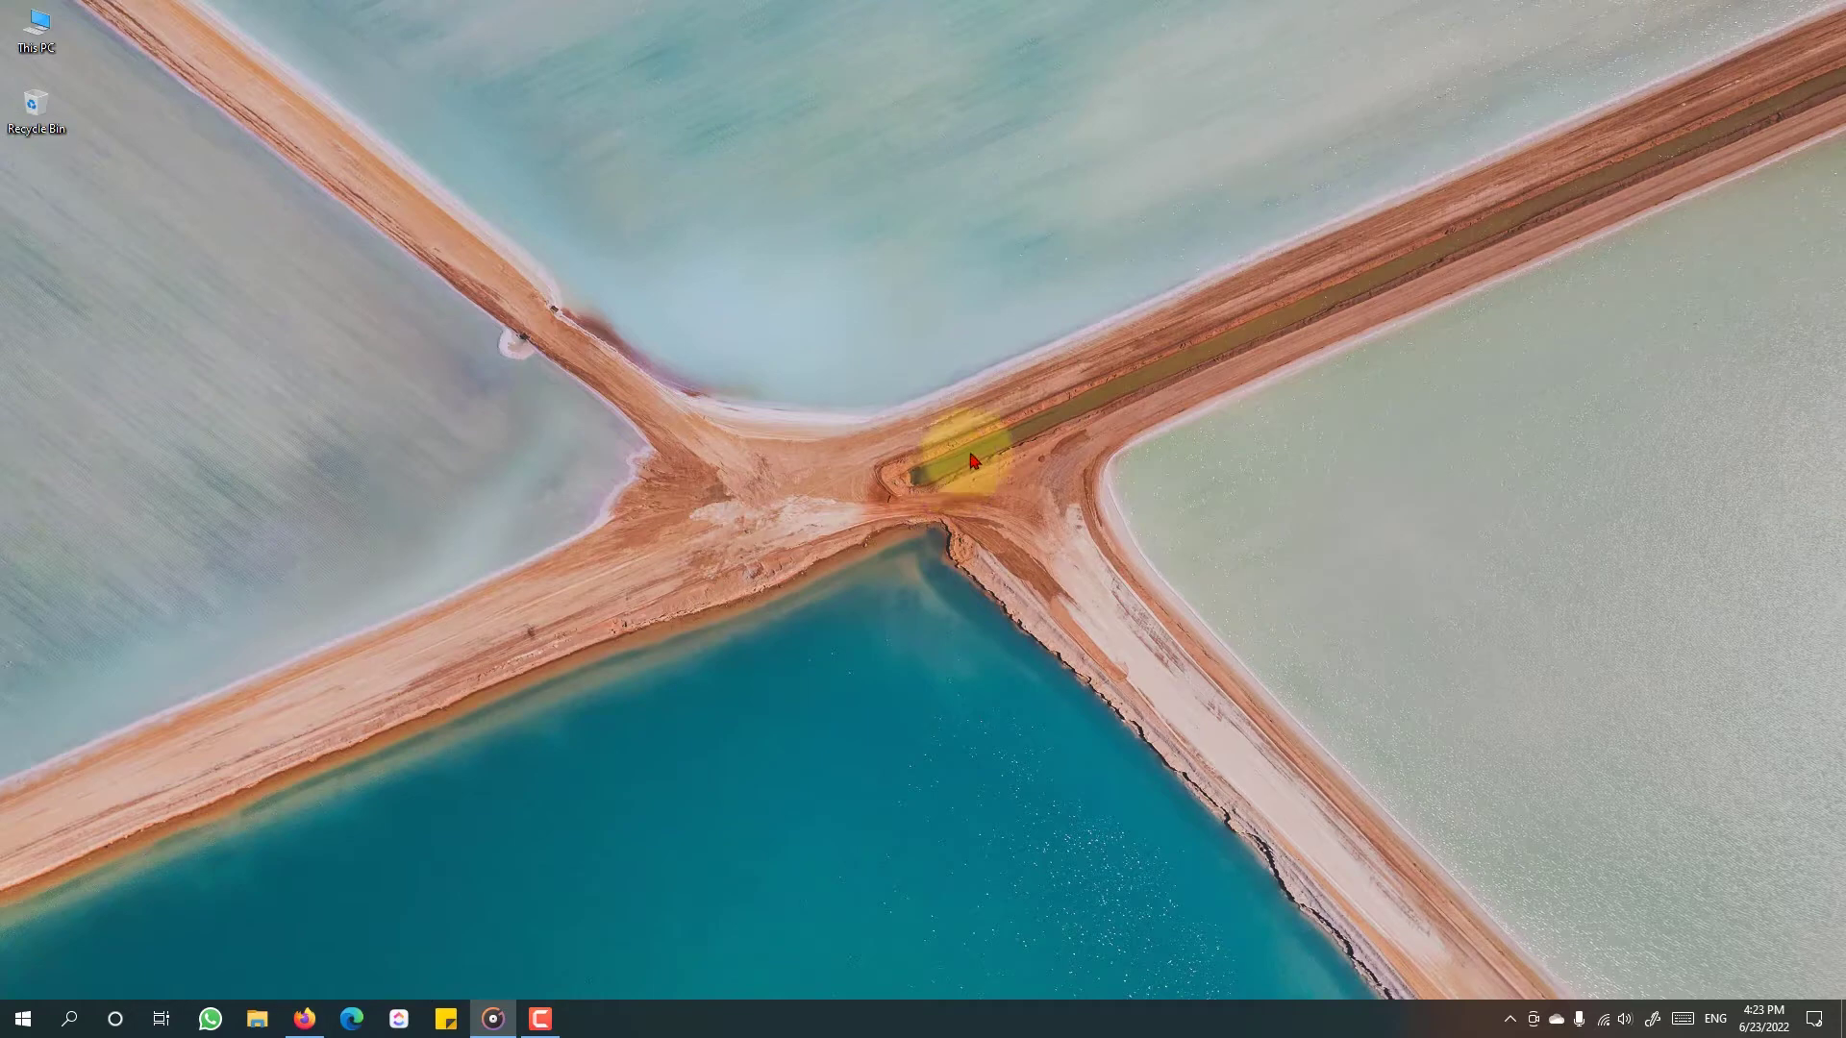
Open the Tips & Tools article on Word headings and PDF in Firefox, then minimize the browser
left_click(843, 774)
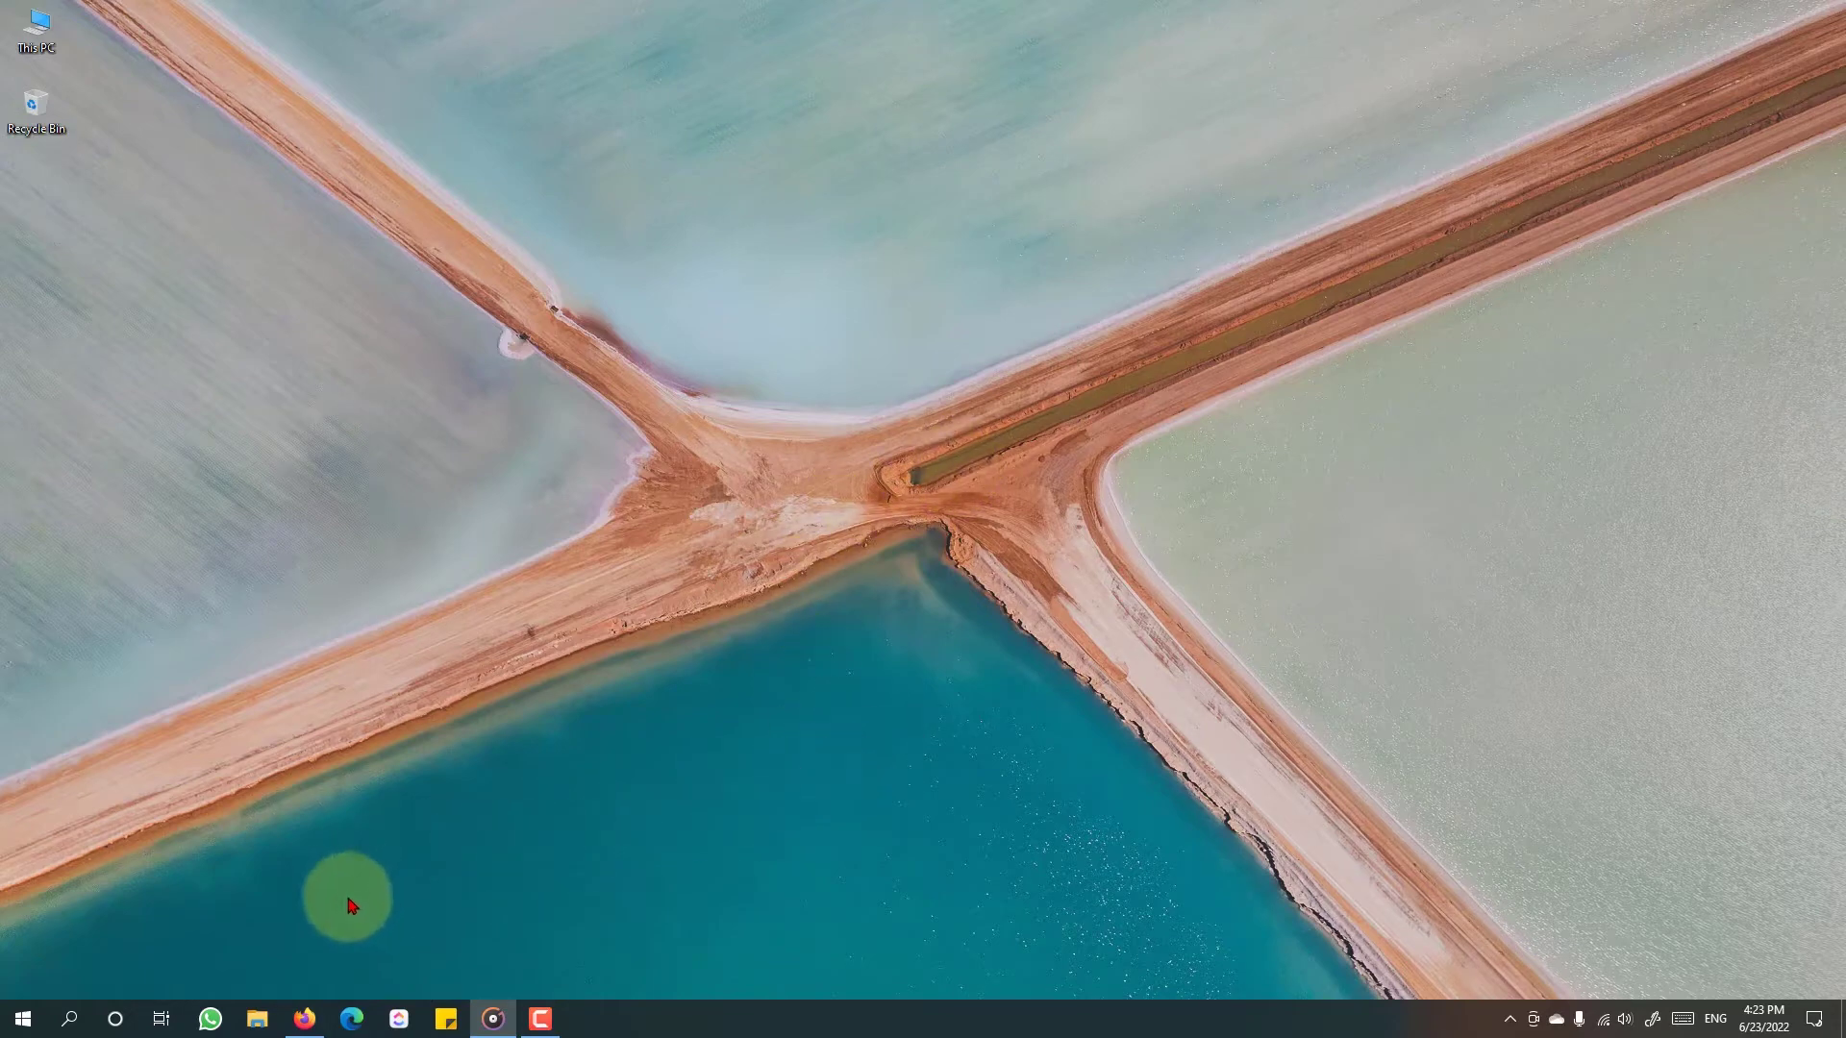
left_click(303, 1018)
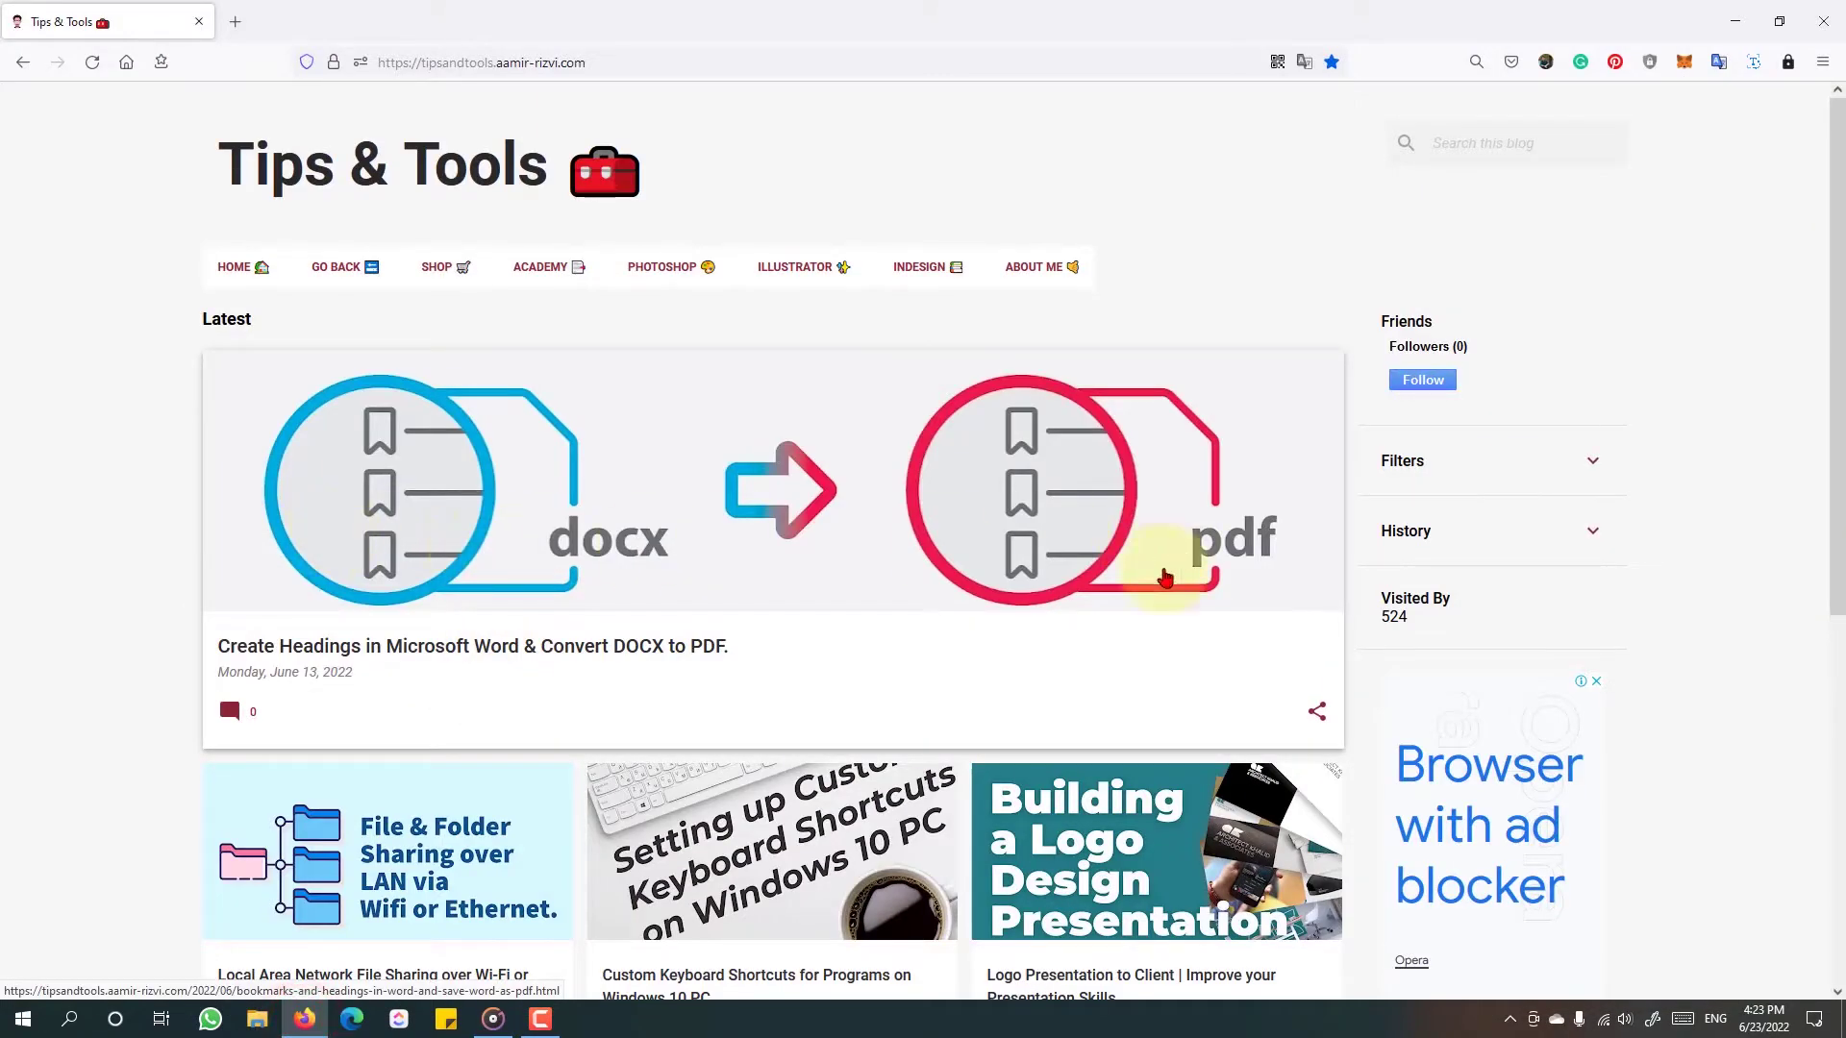
left_click(905, 644)
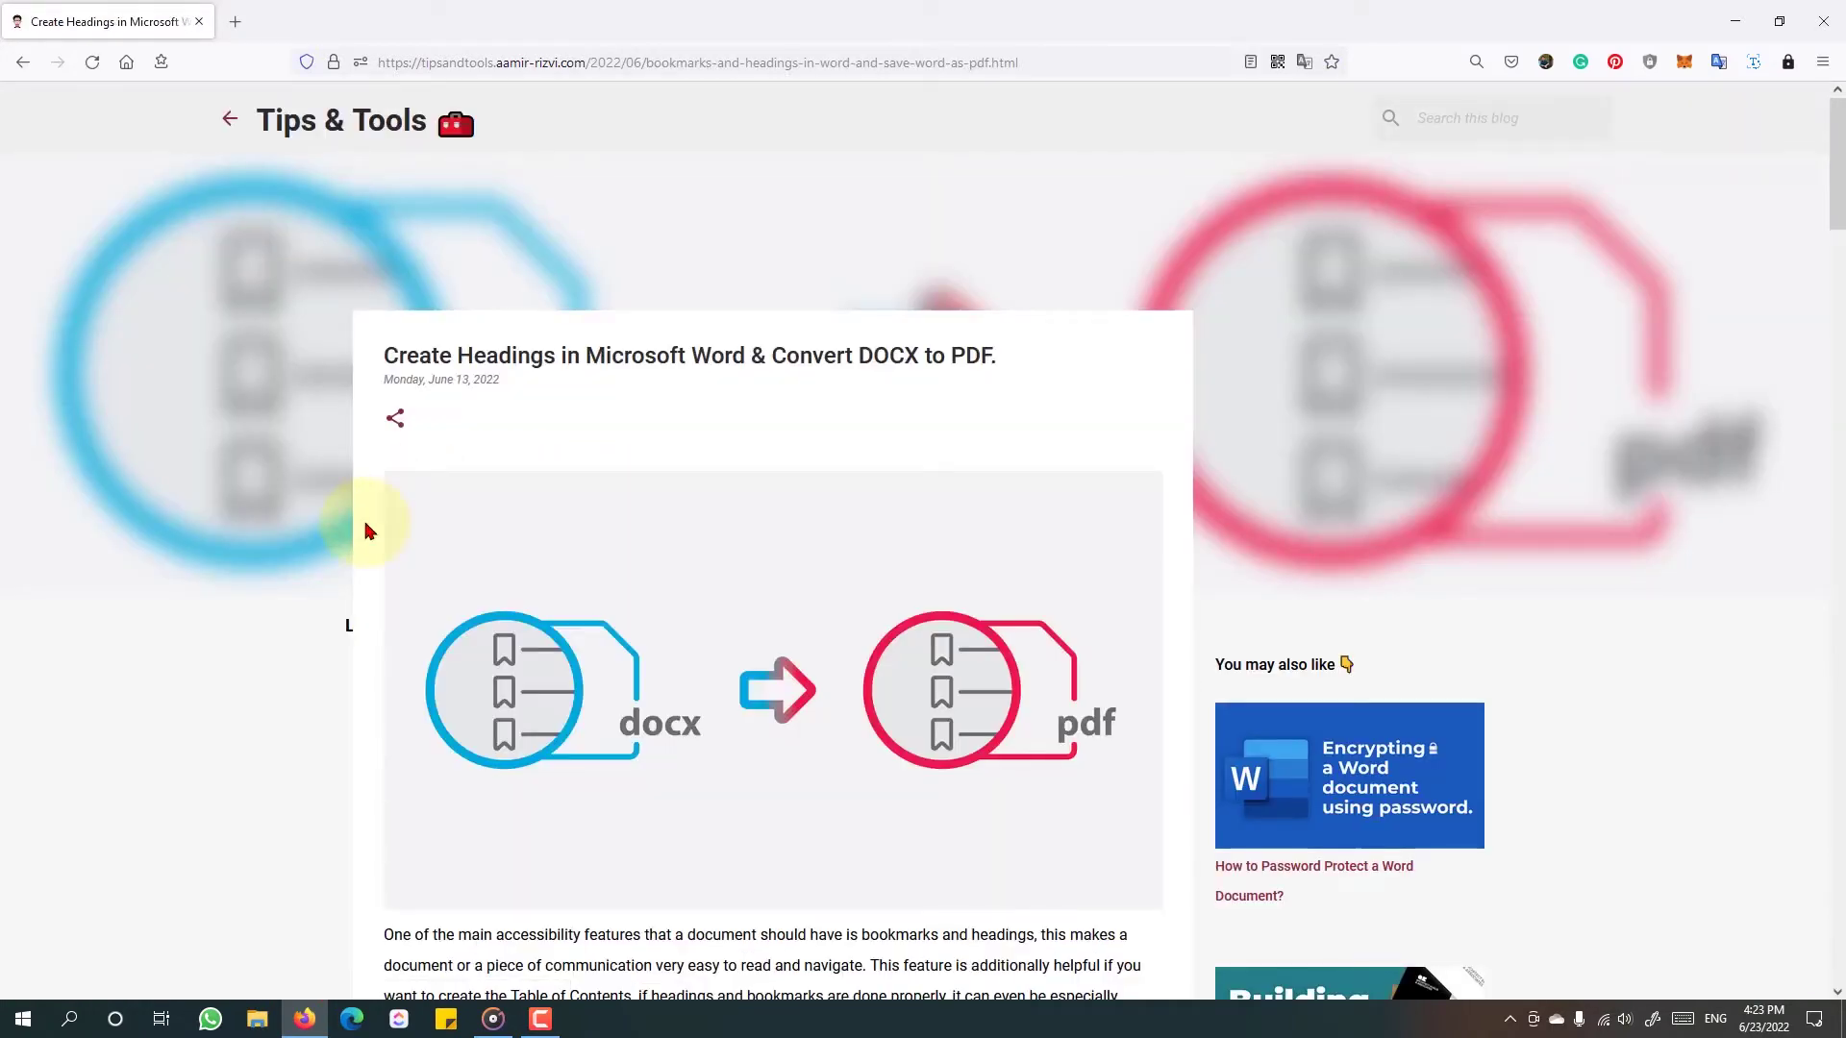
scroll(364, 531, "down", 2)
scroll(364, 530, "down", 3)
scroll(365, 530, "down", 1)
scroll(365, 530, "down", 2)
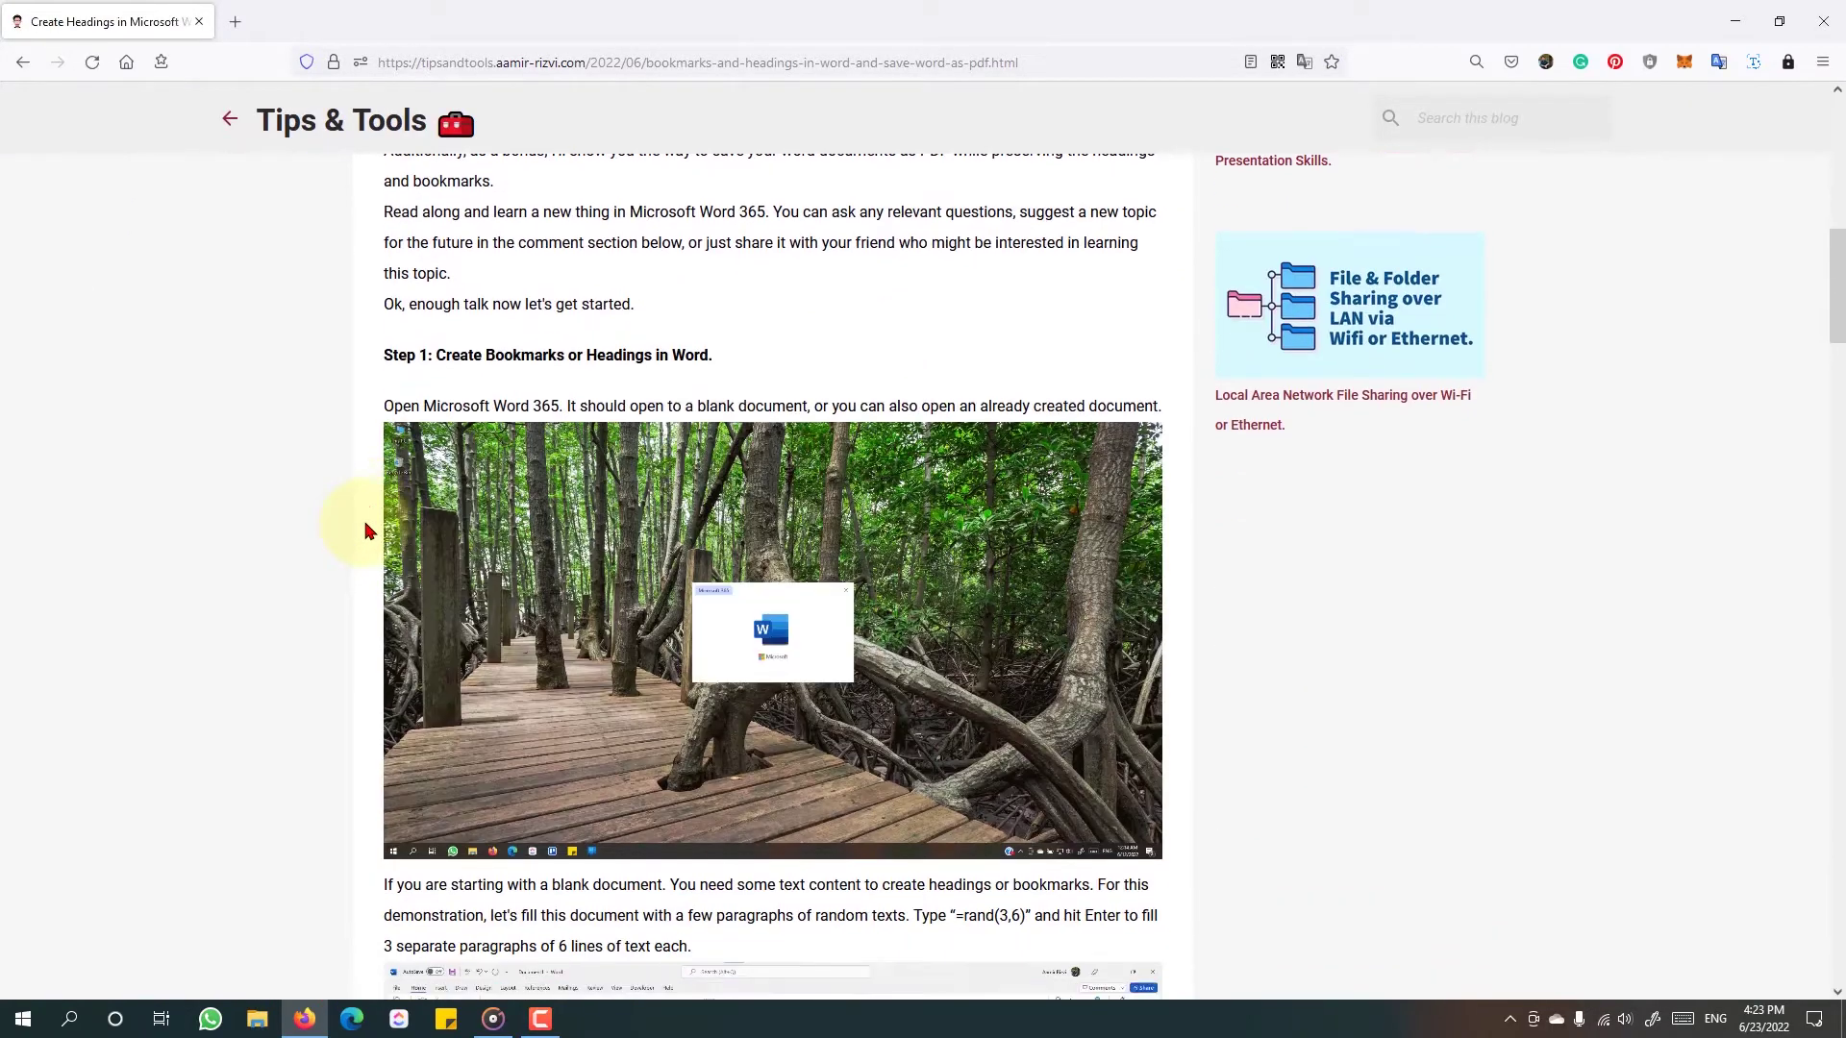
scroll(365, 531, "down", 2)
scroll(364, 531, "down", 4)
scroll(365, 531, "down", 2)
scroll(364, 530, "down", 3)
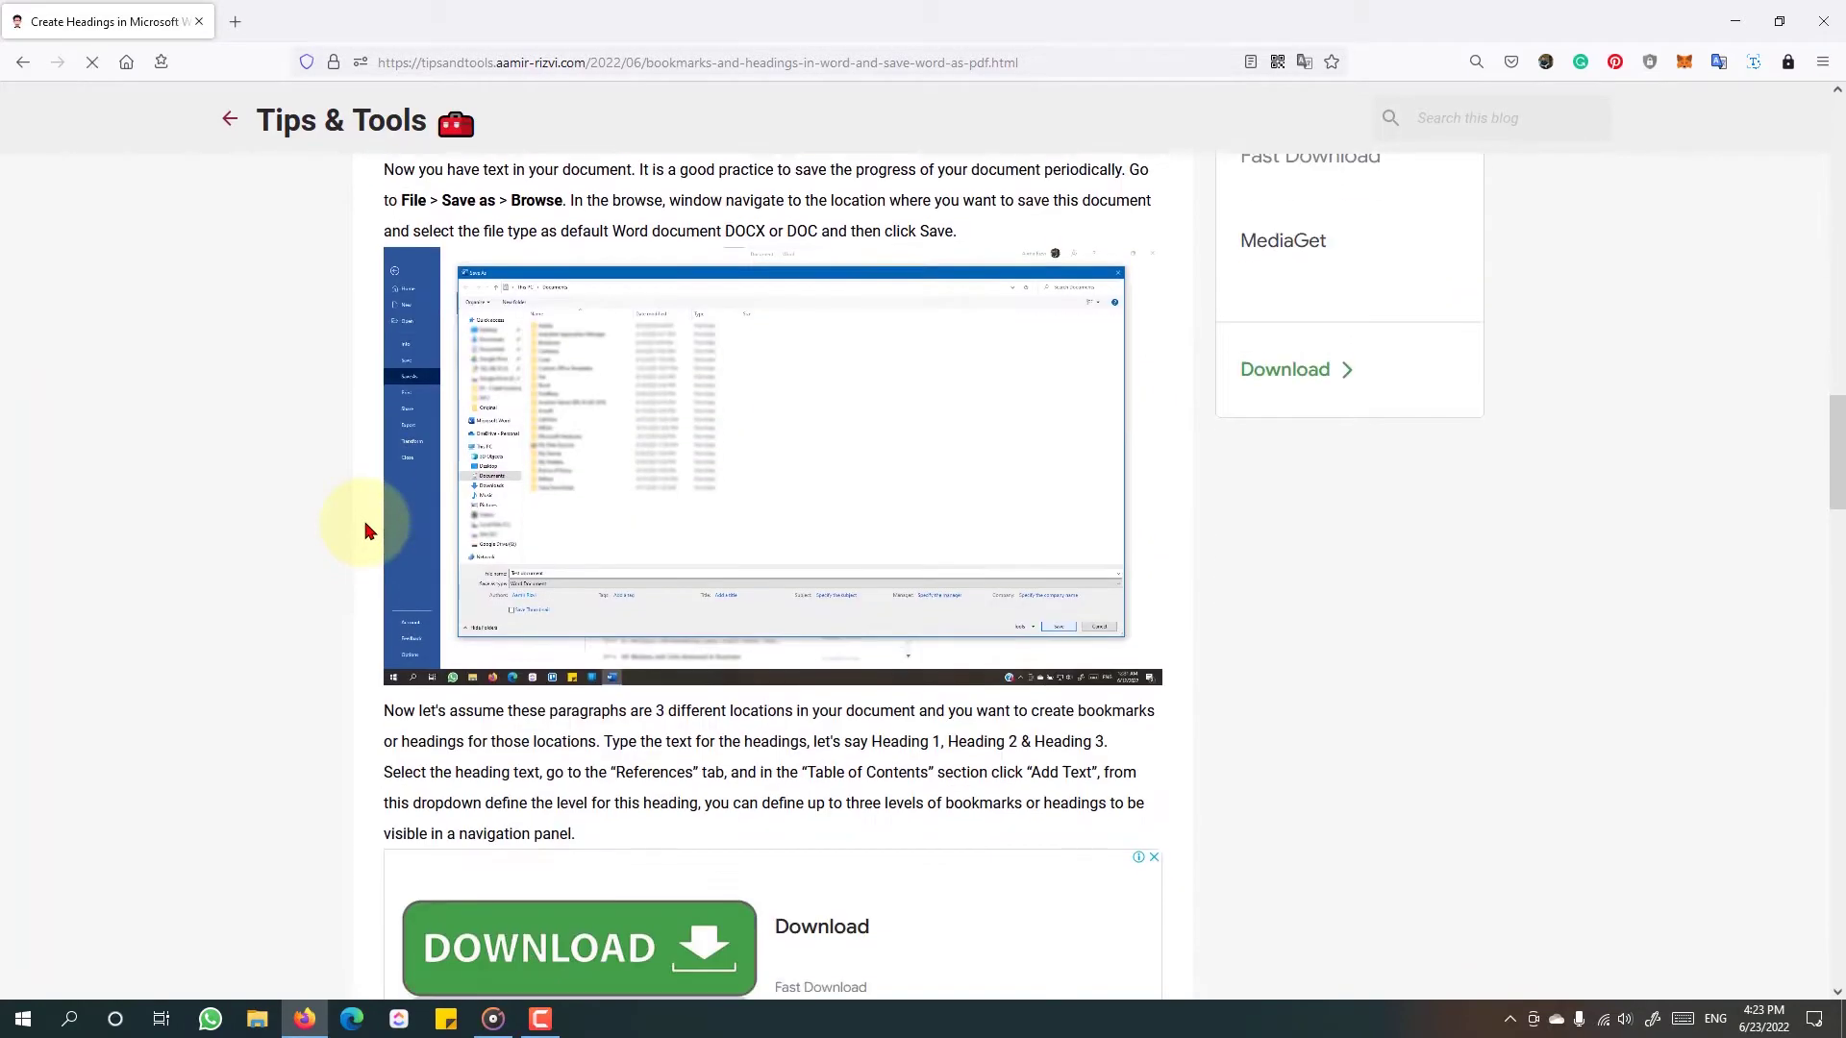
scroll(365, 531, "down", 2)
scroll(365, 530, "down", 4)
scroll(365, 530, "down", 2)
scroll(365, 531, "down", 4)
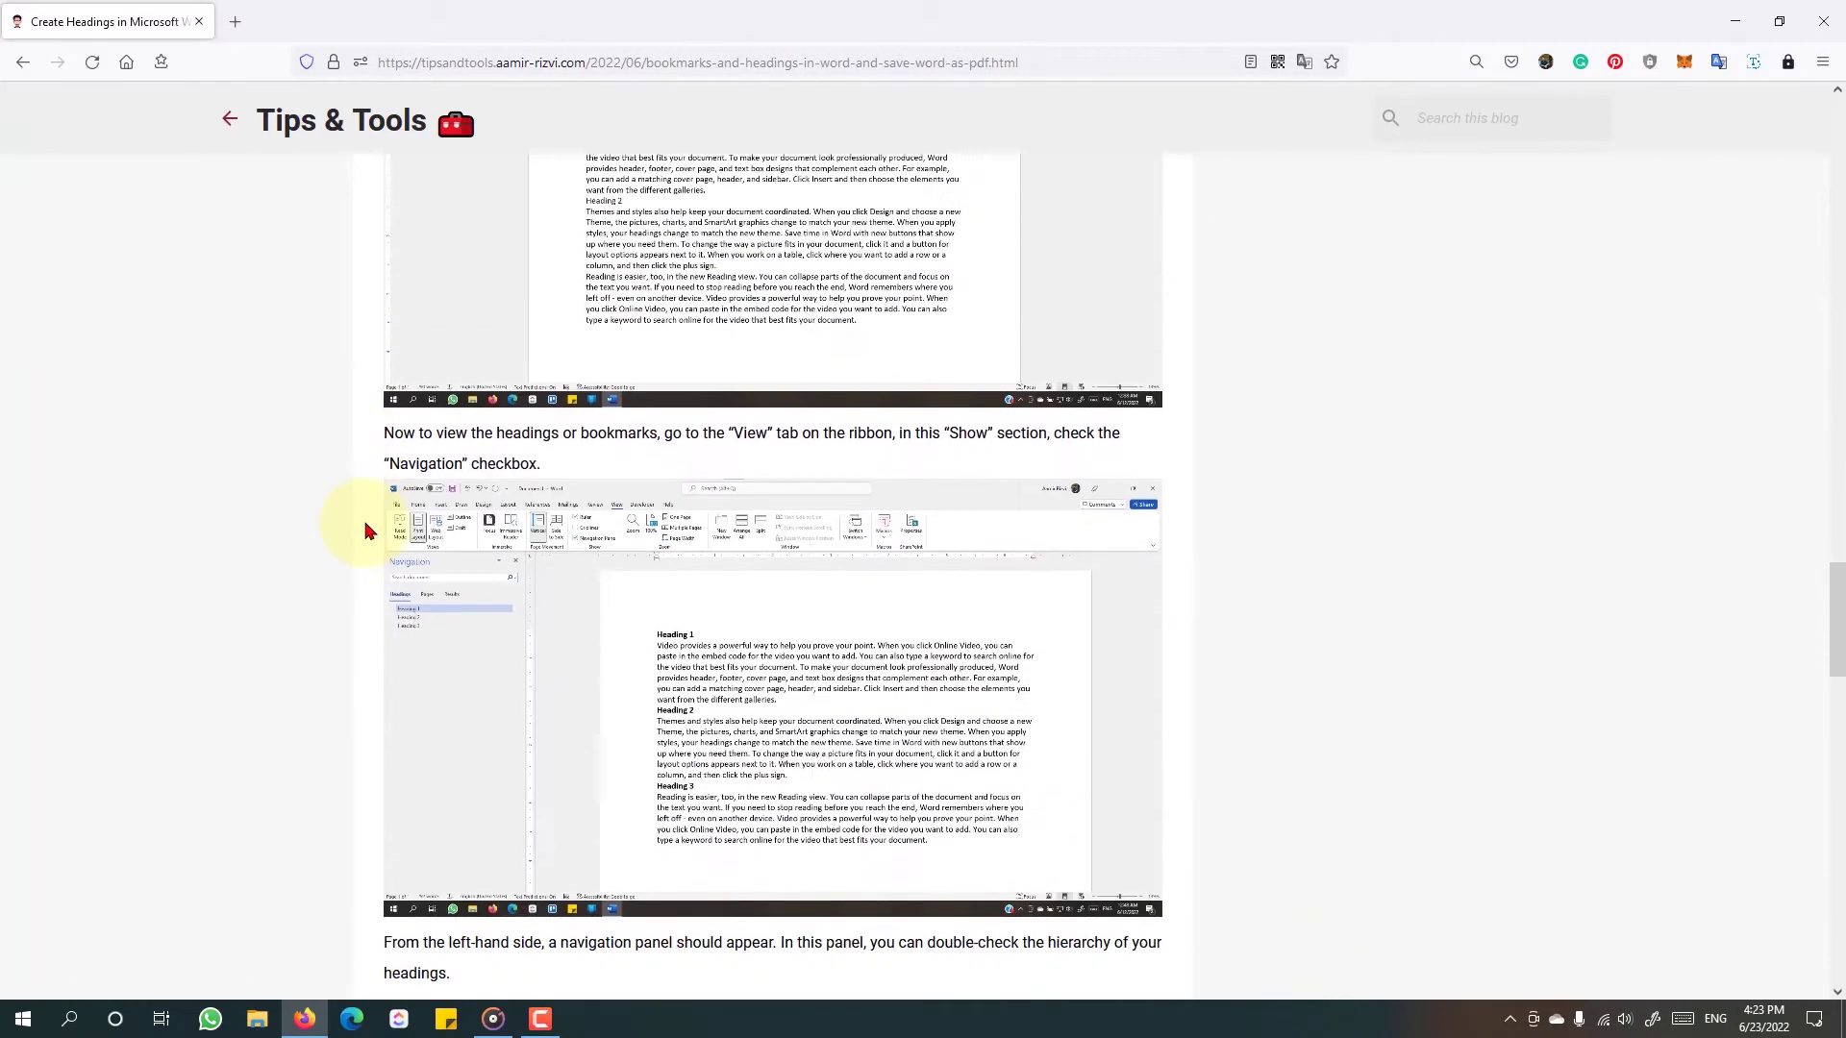
left_click(1735, 20)
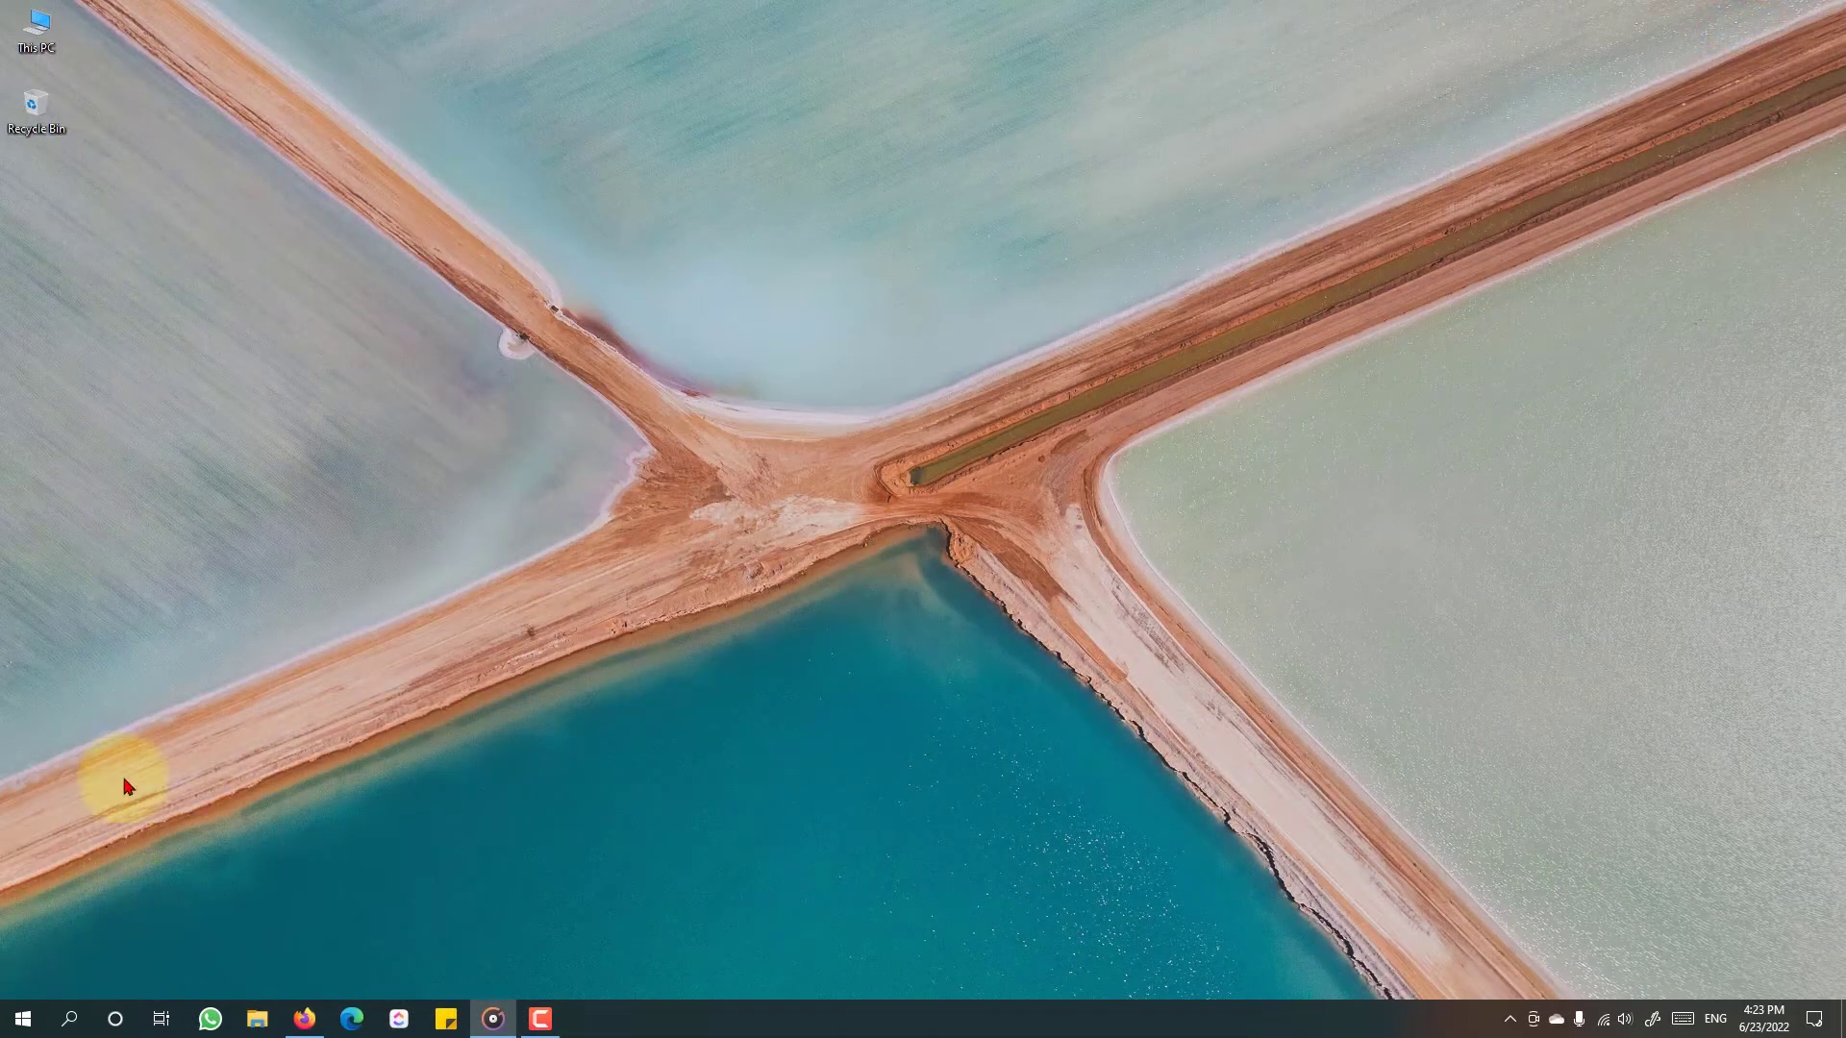
Start a new Word document with =rand(3,6) sample paragraphs and apply No Spacing to all text
left_click(12, 1021)
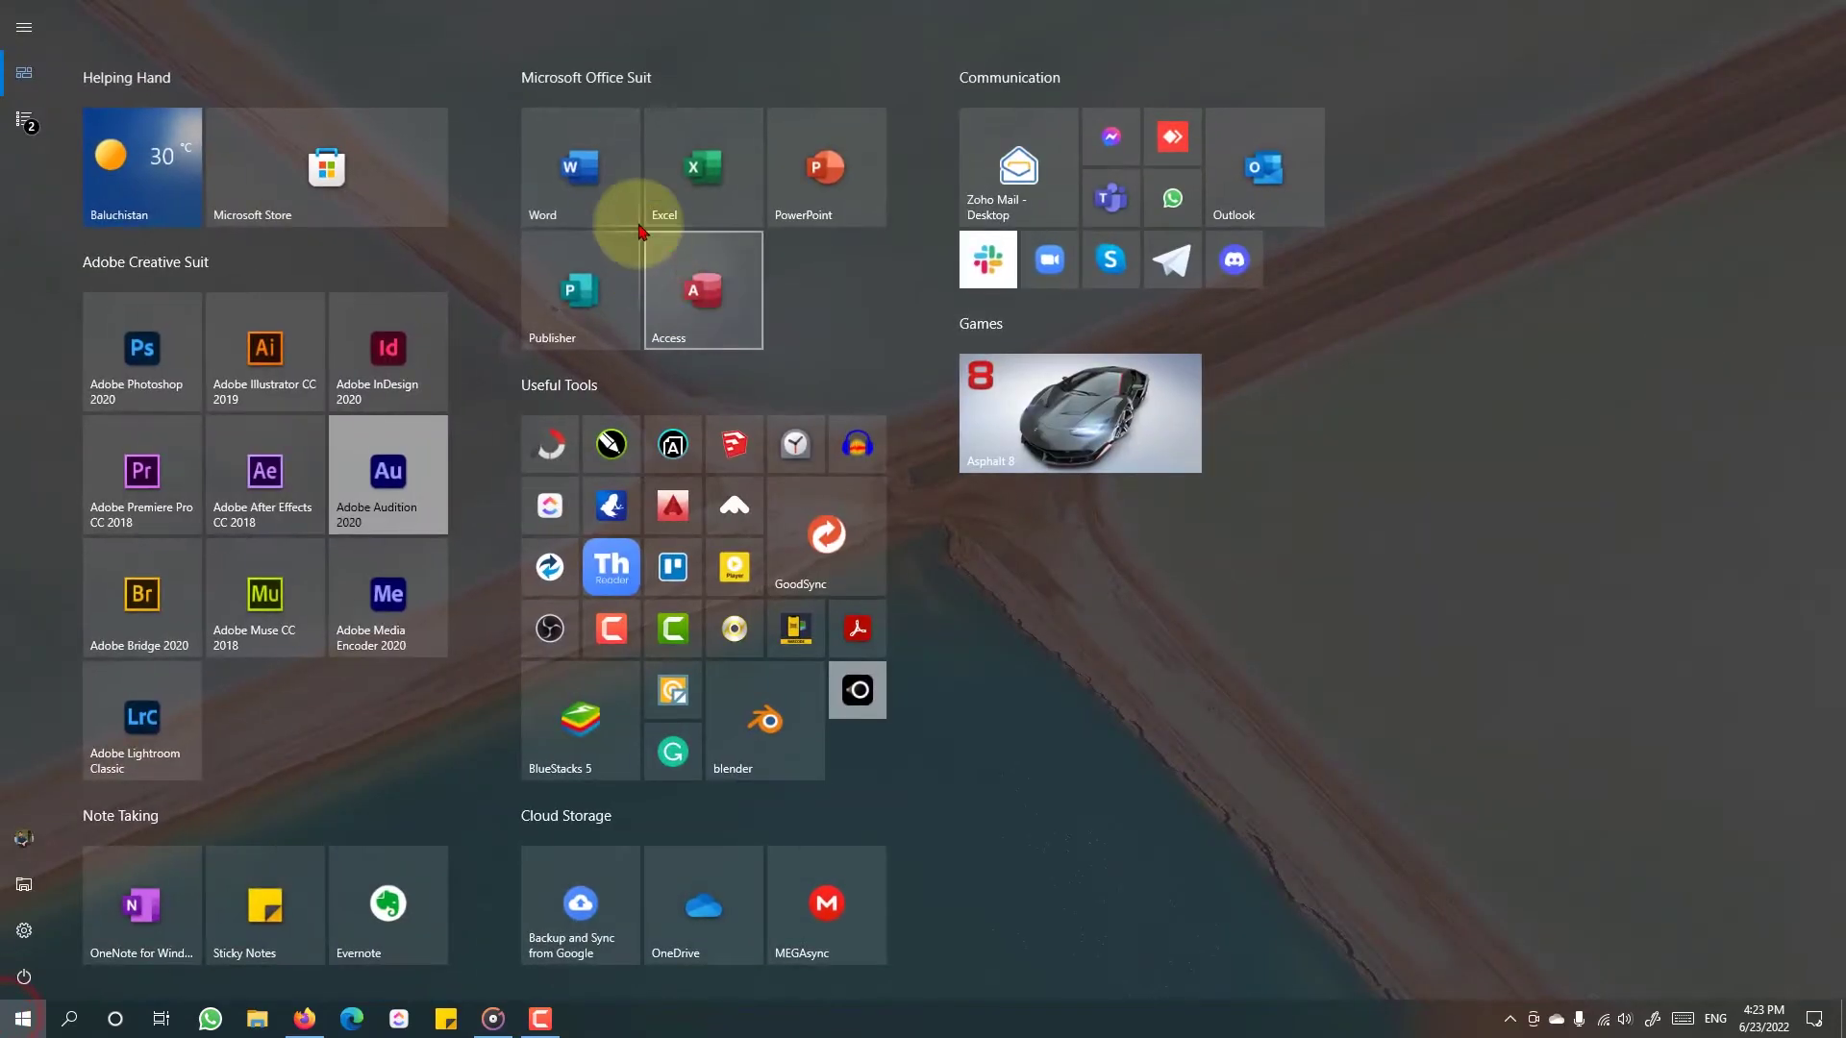
left_click(613, 185)
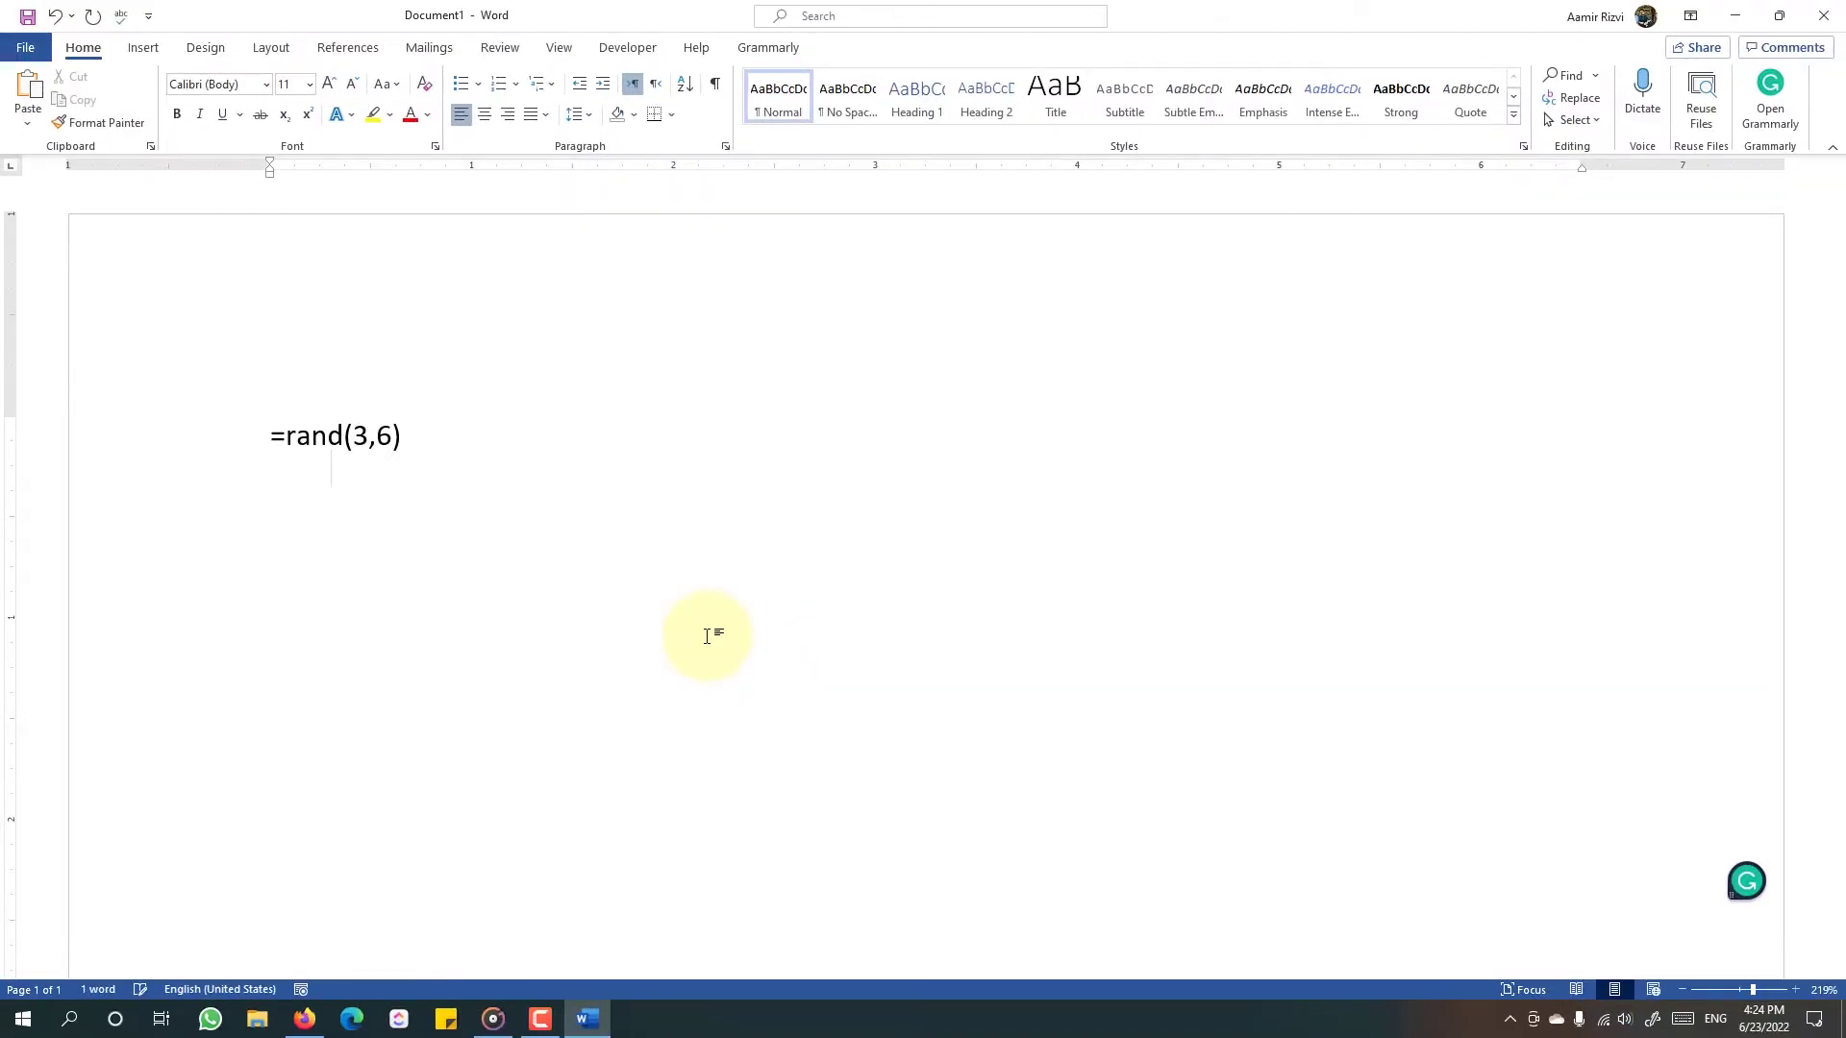
key("Return")
key("ctrl+a")
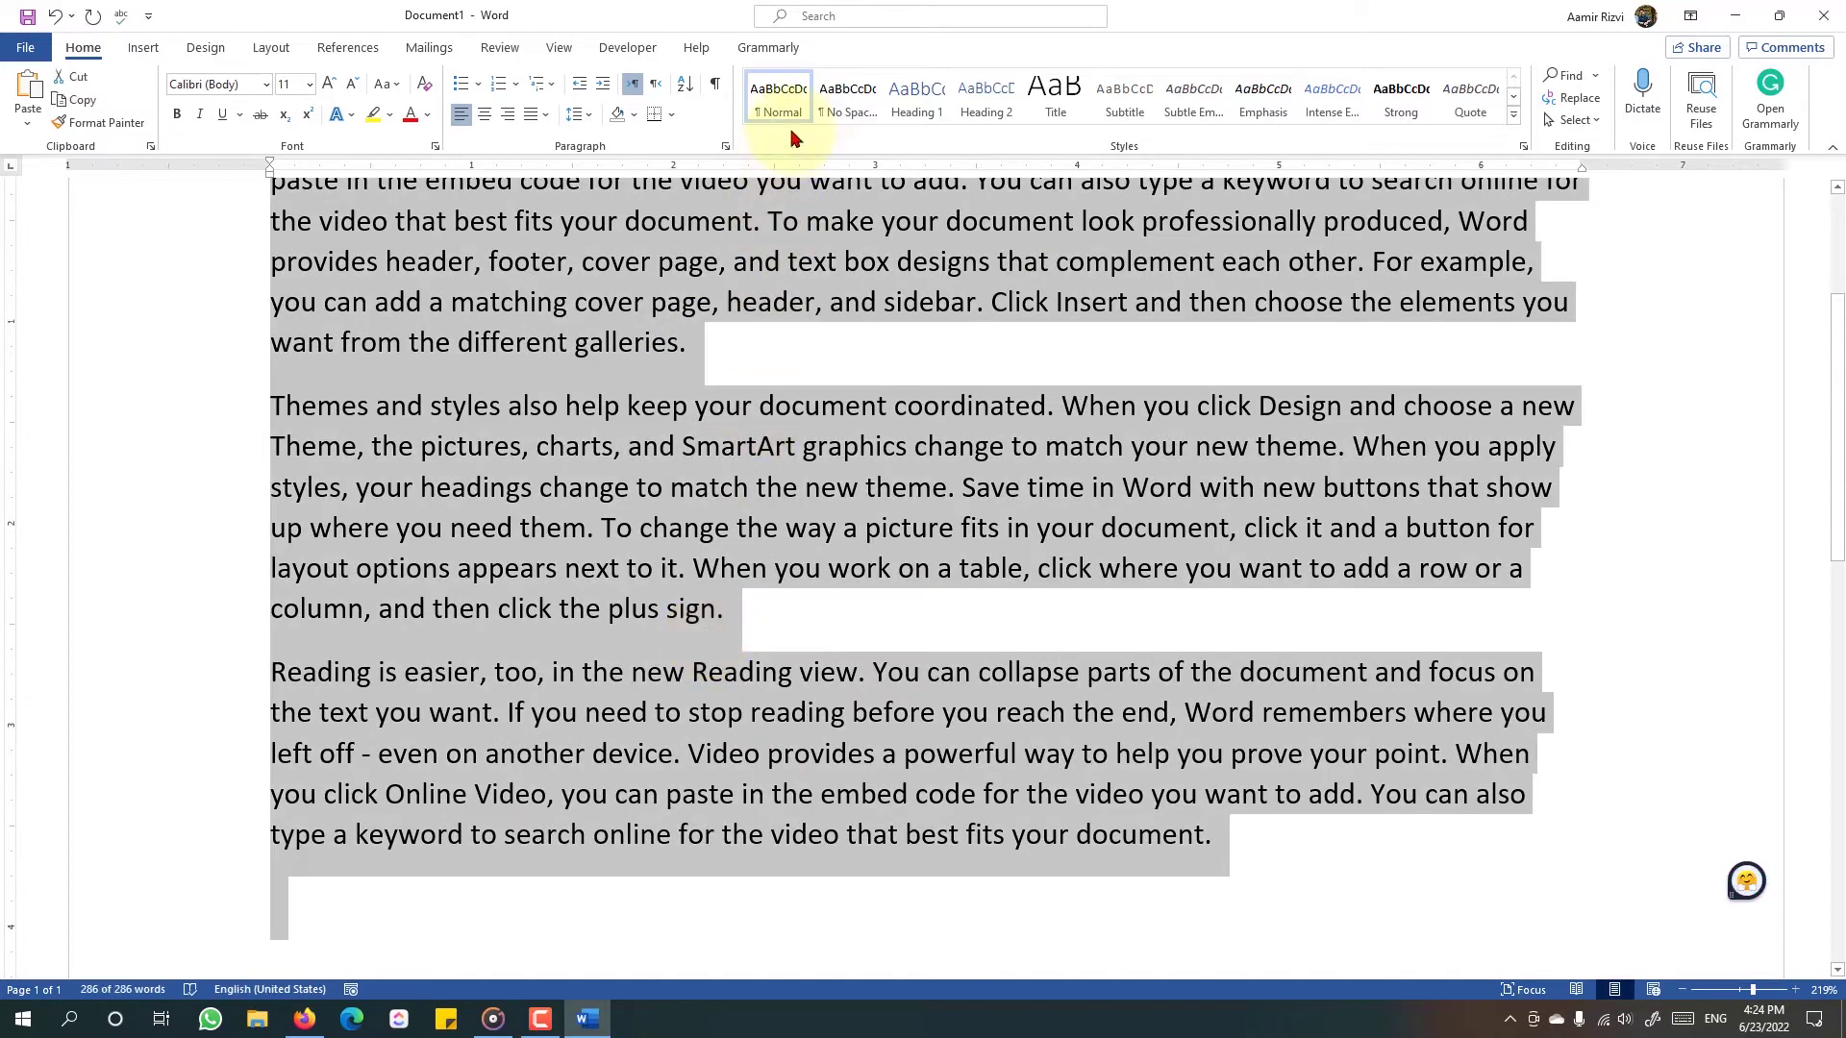
left_click(832, 104)
scroll(588, 621, "up", 3)
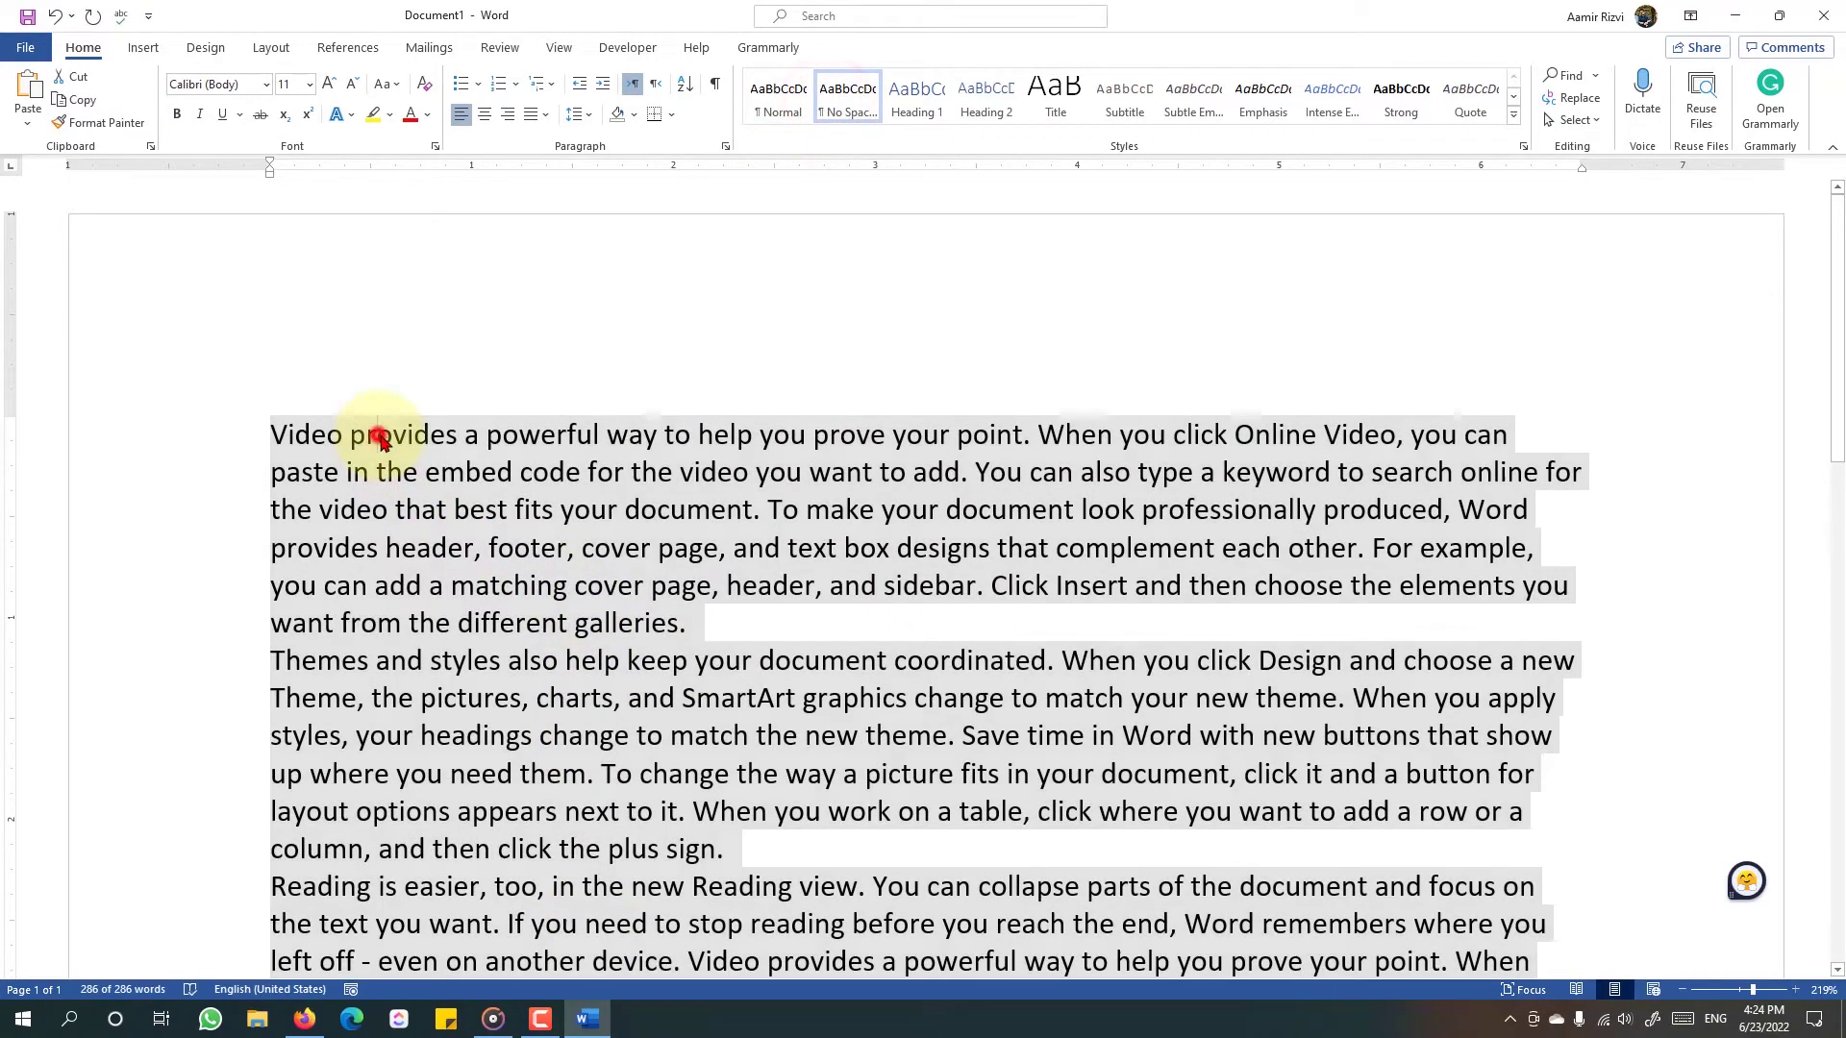
Add Heading1, Heading2 and Heading3 lines above the three paragraphs and select Heading1
left_click(387, 444)
key("Return")
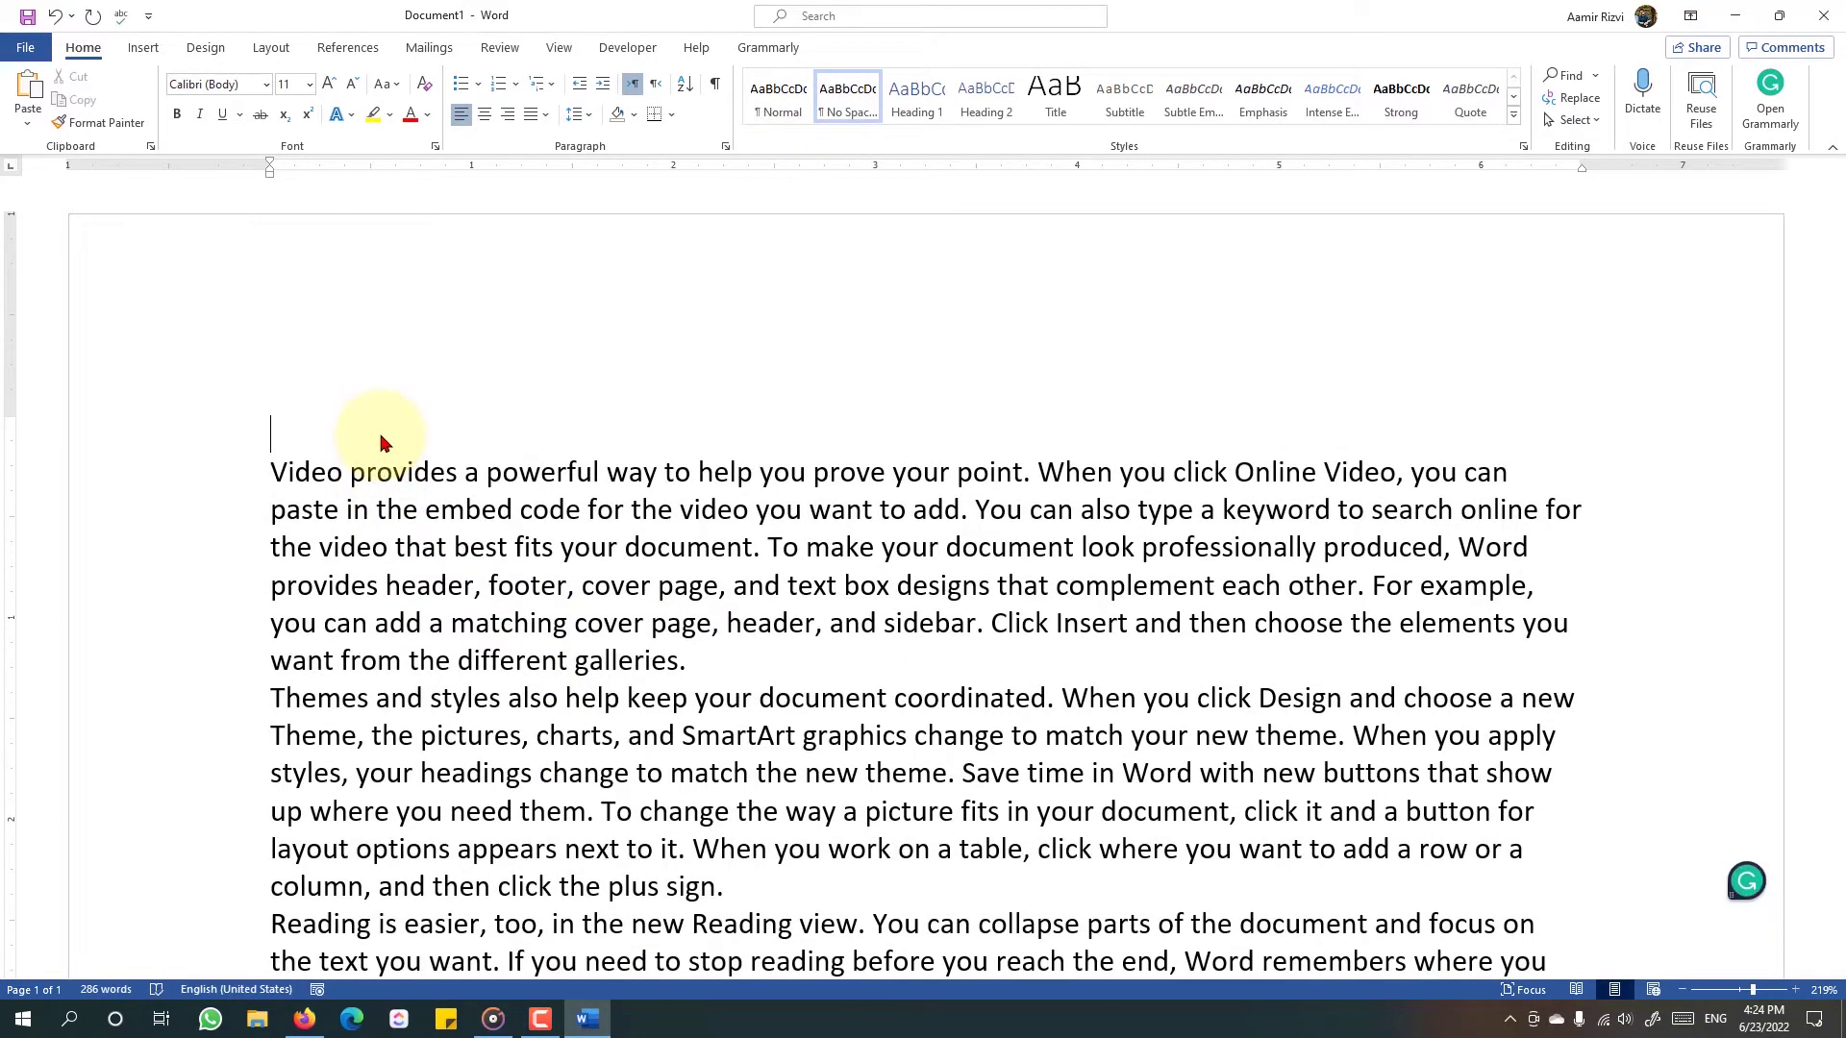
type("Heading")
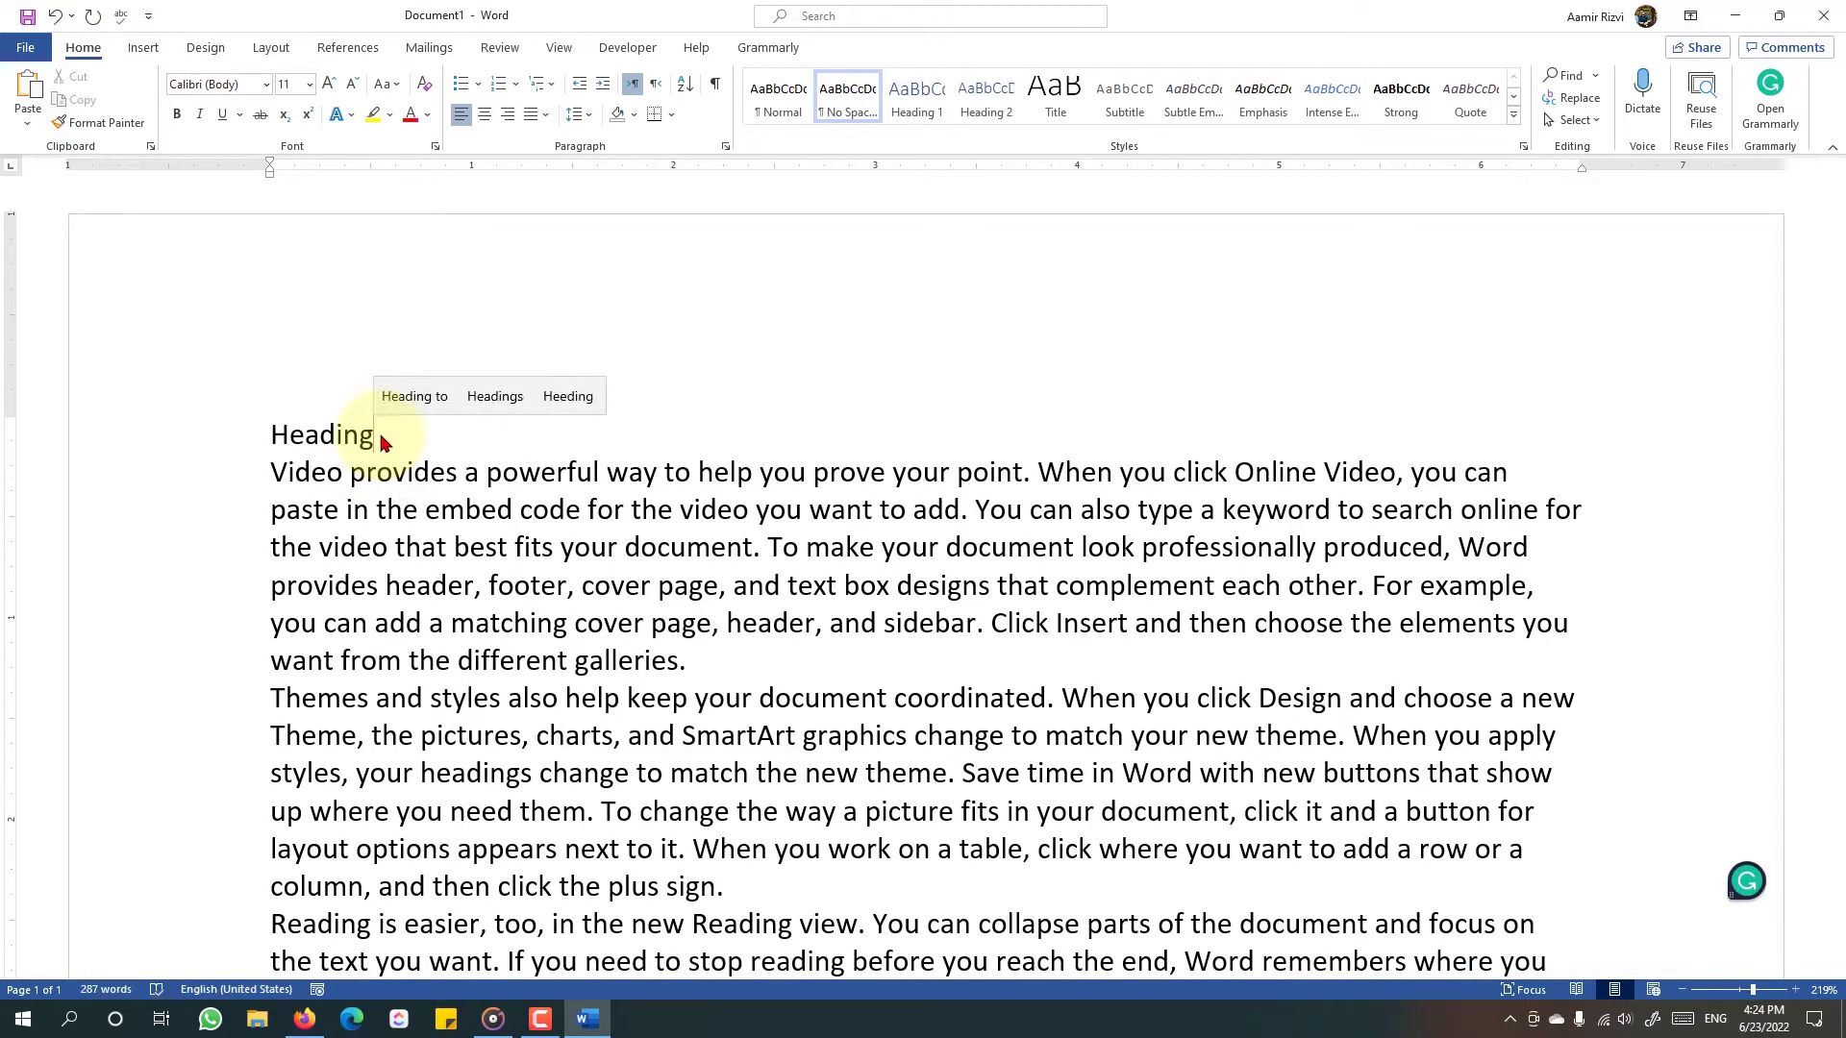
type("1")
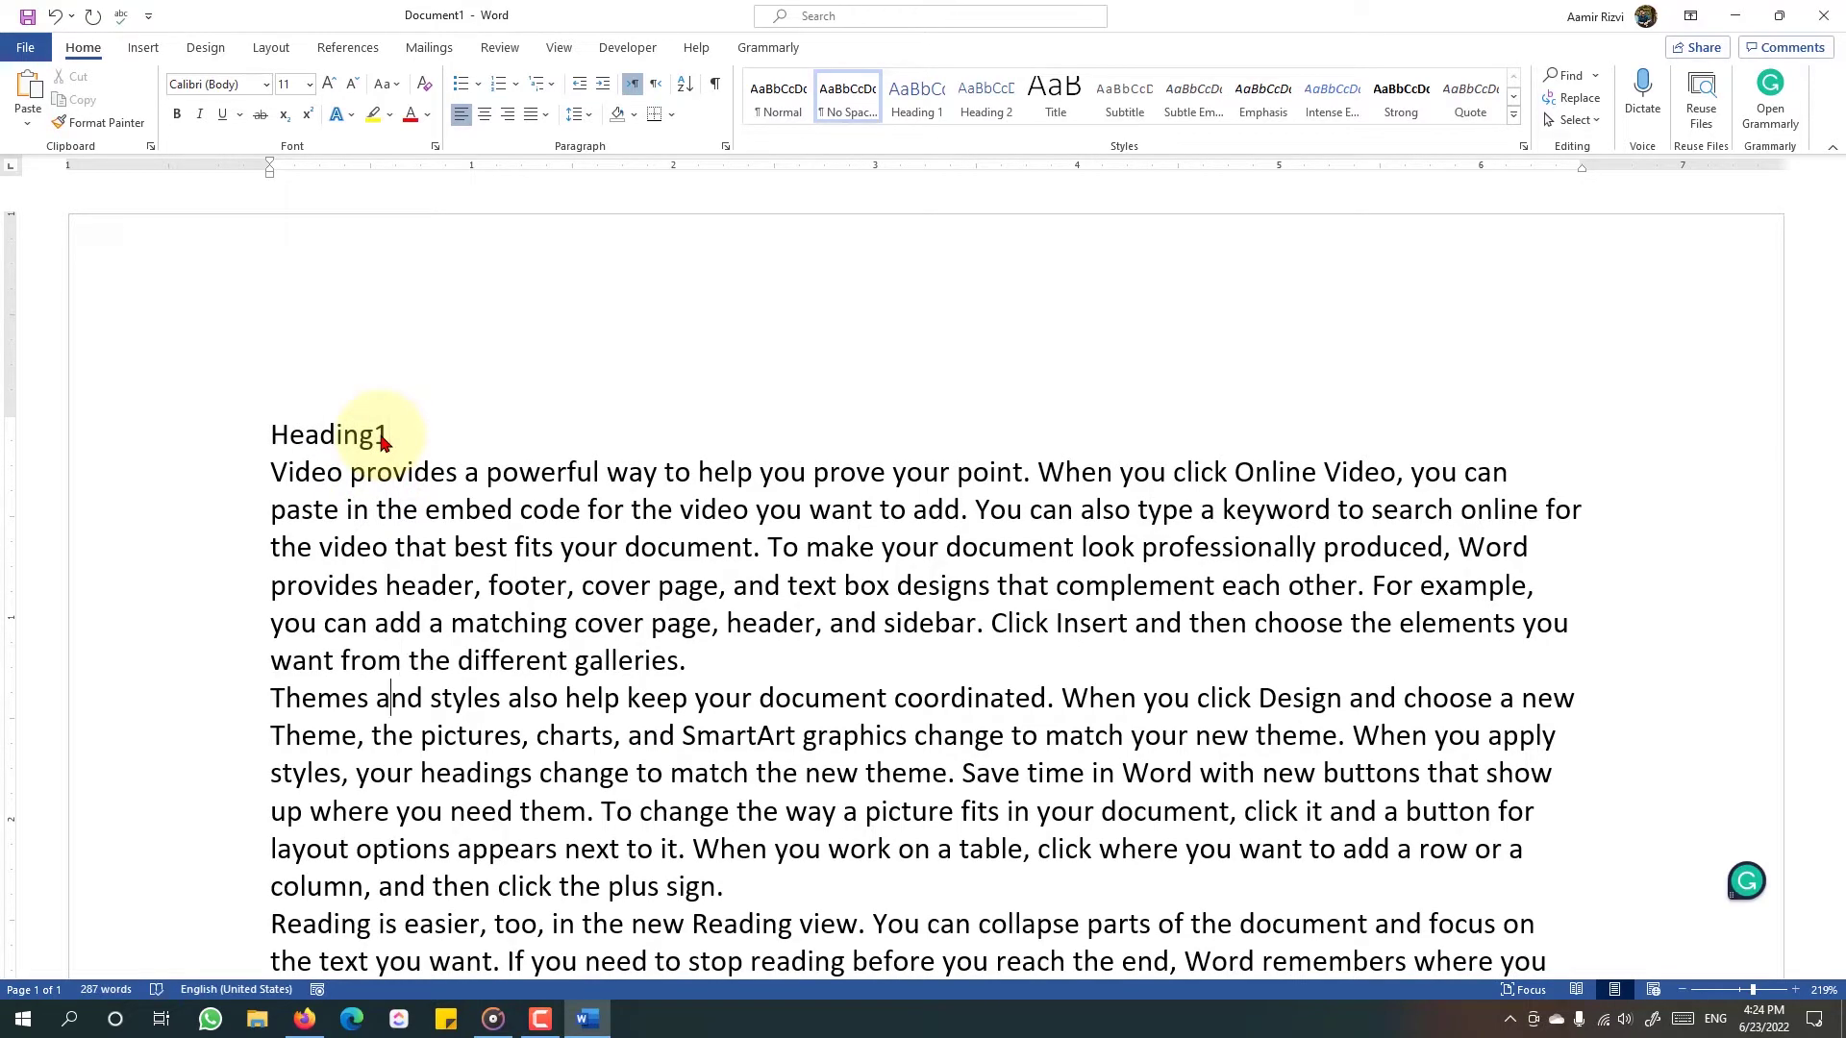
key("Return")
type("H")
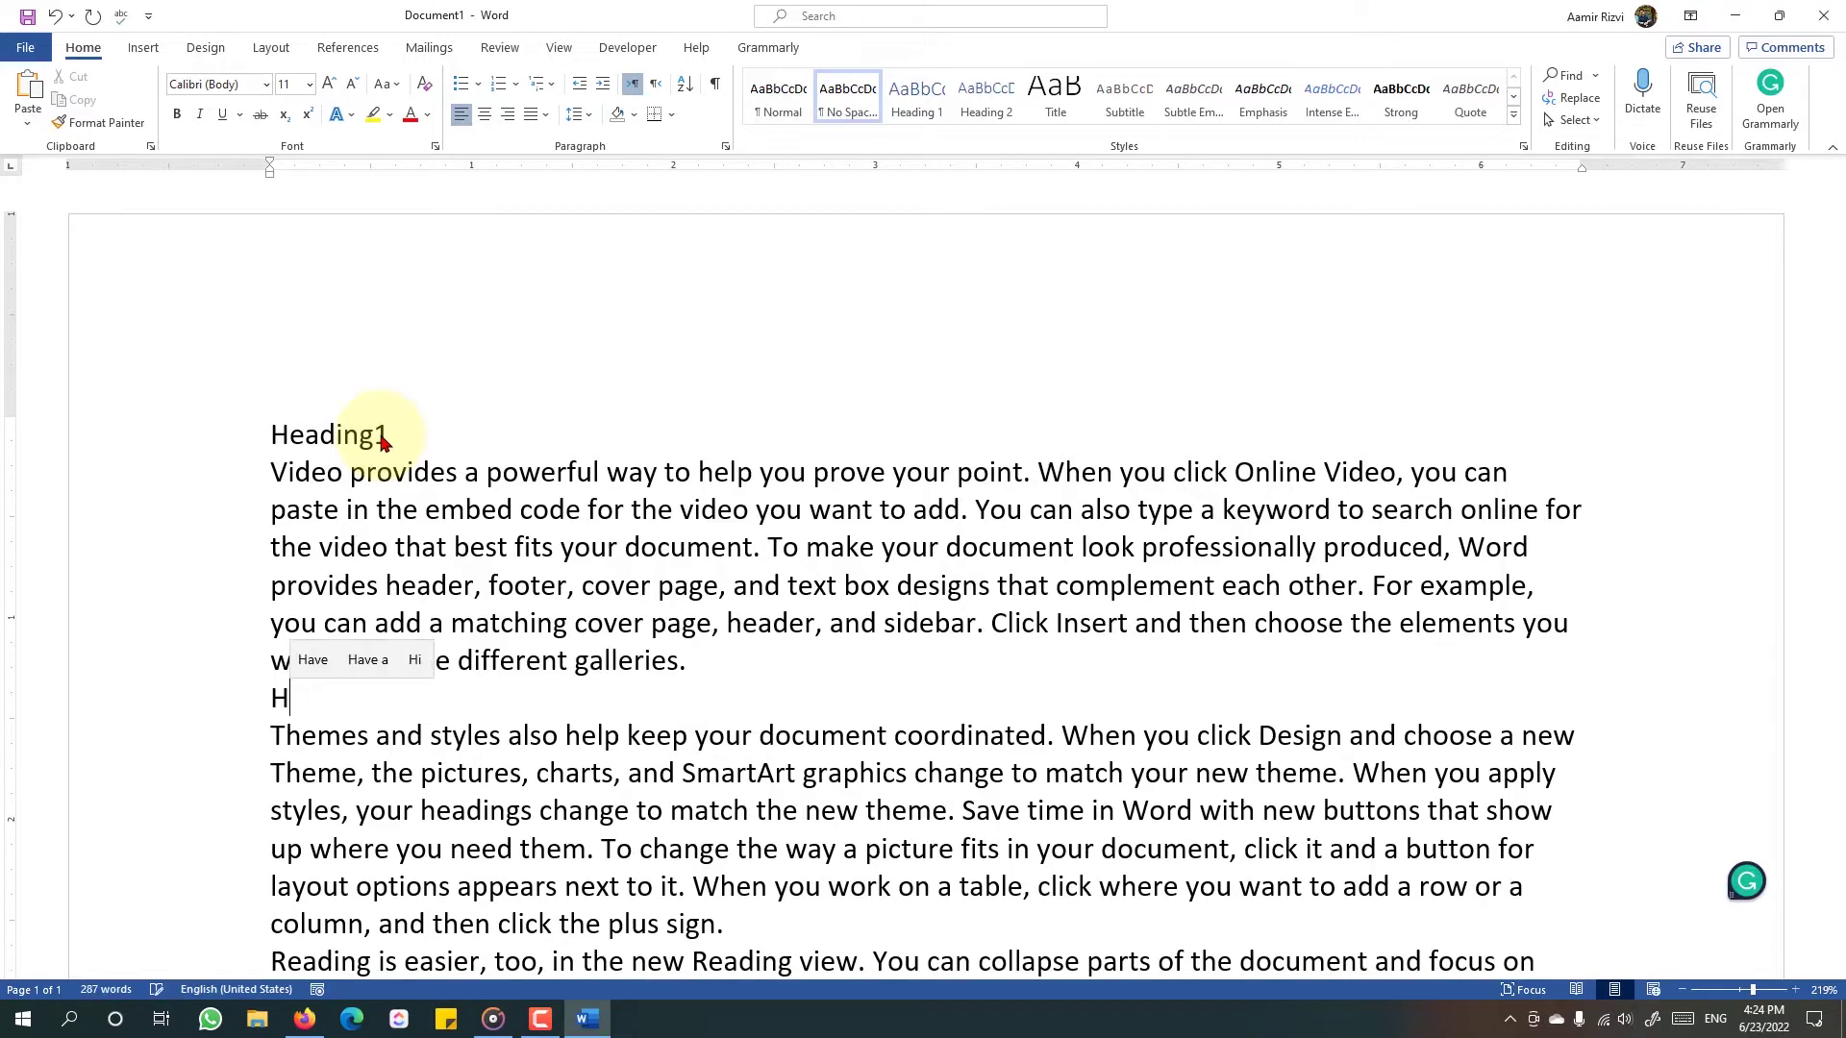
type("eading2")
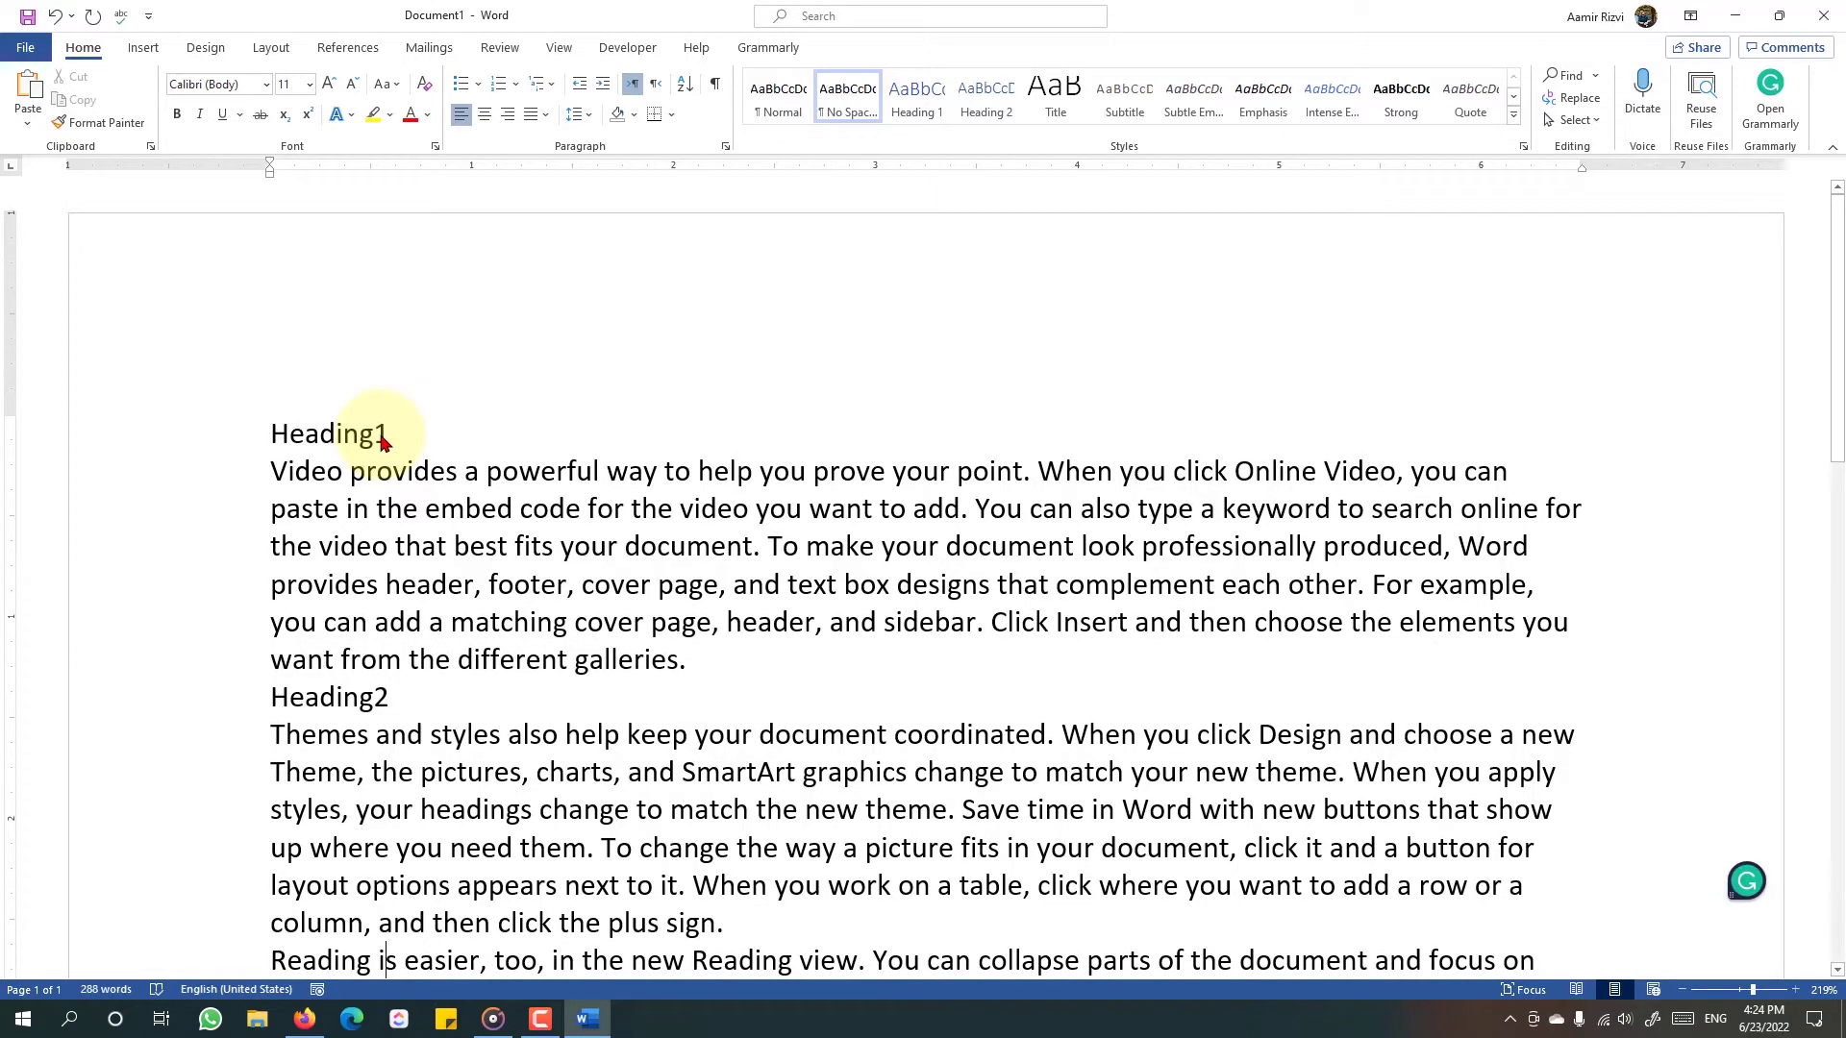
key("End")
key("Return")
scroll(383, 443, "down", 1)
type("Hea")
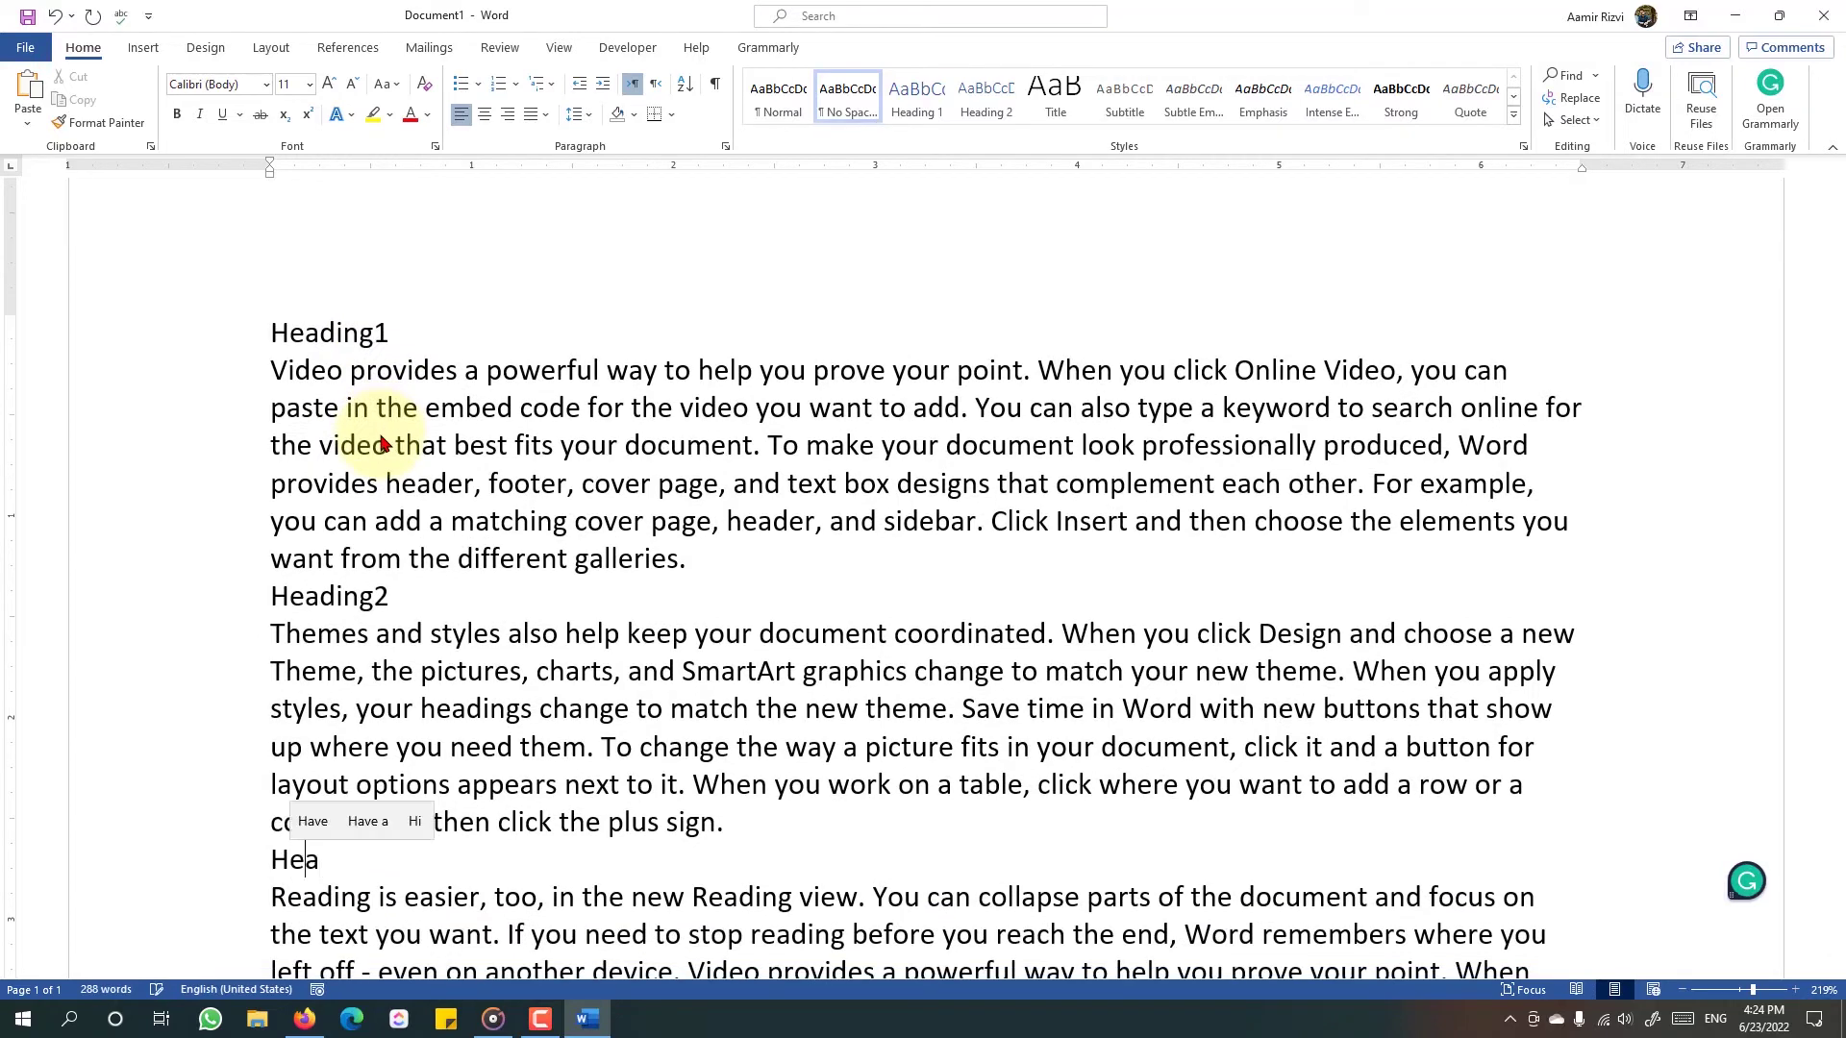
type("ding3")
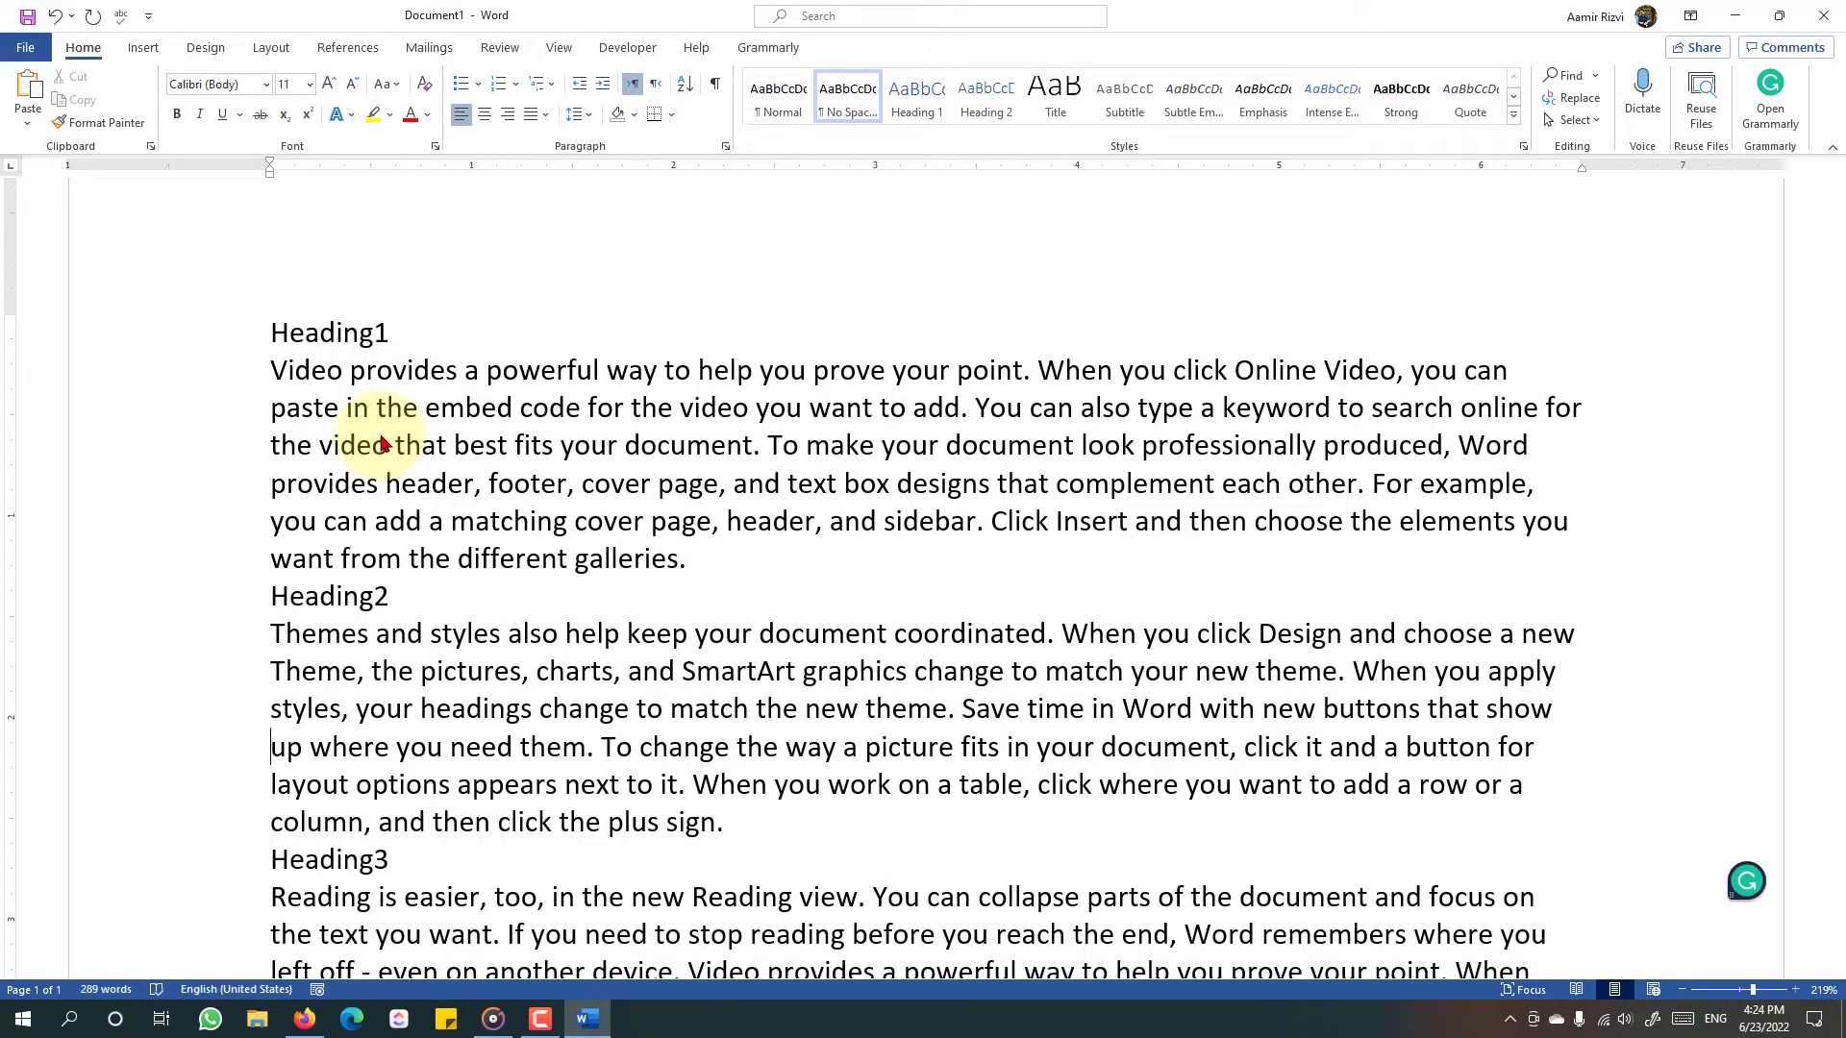
key("ctrl+Home")
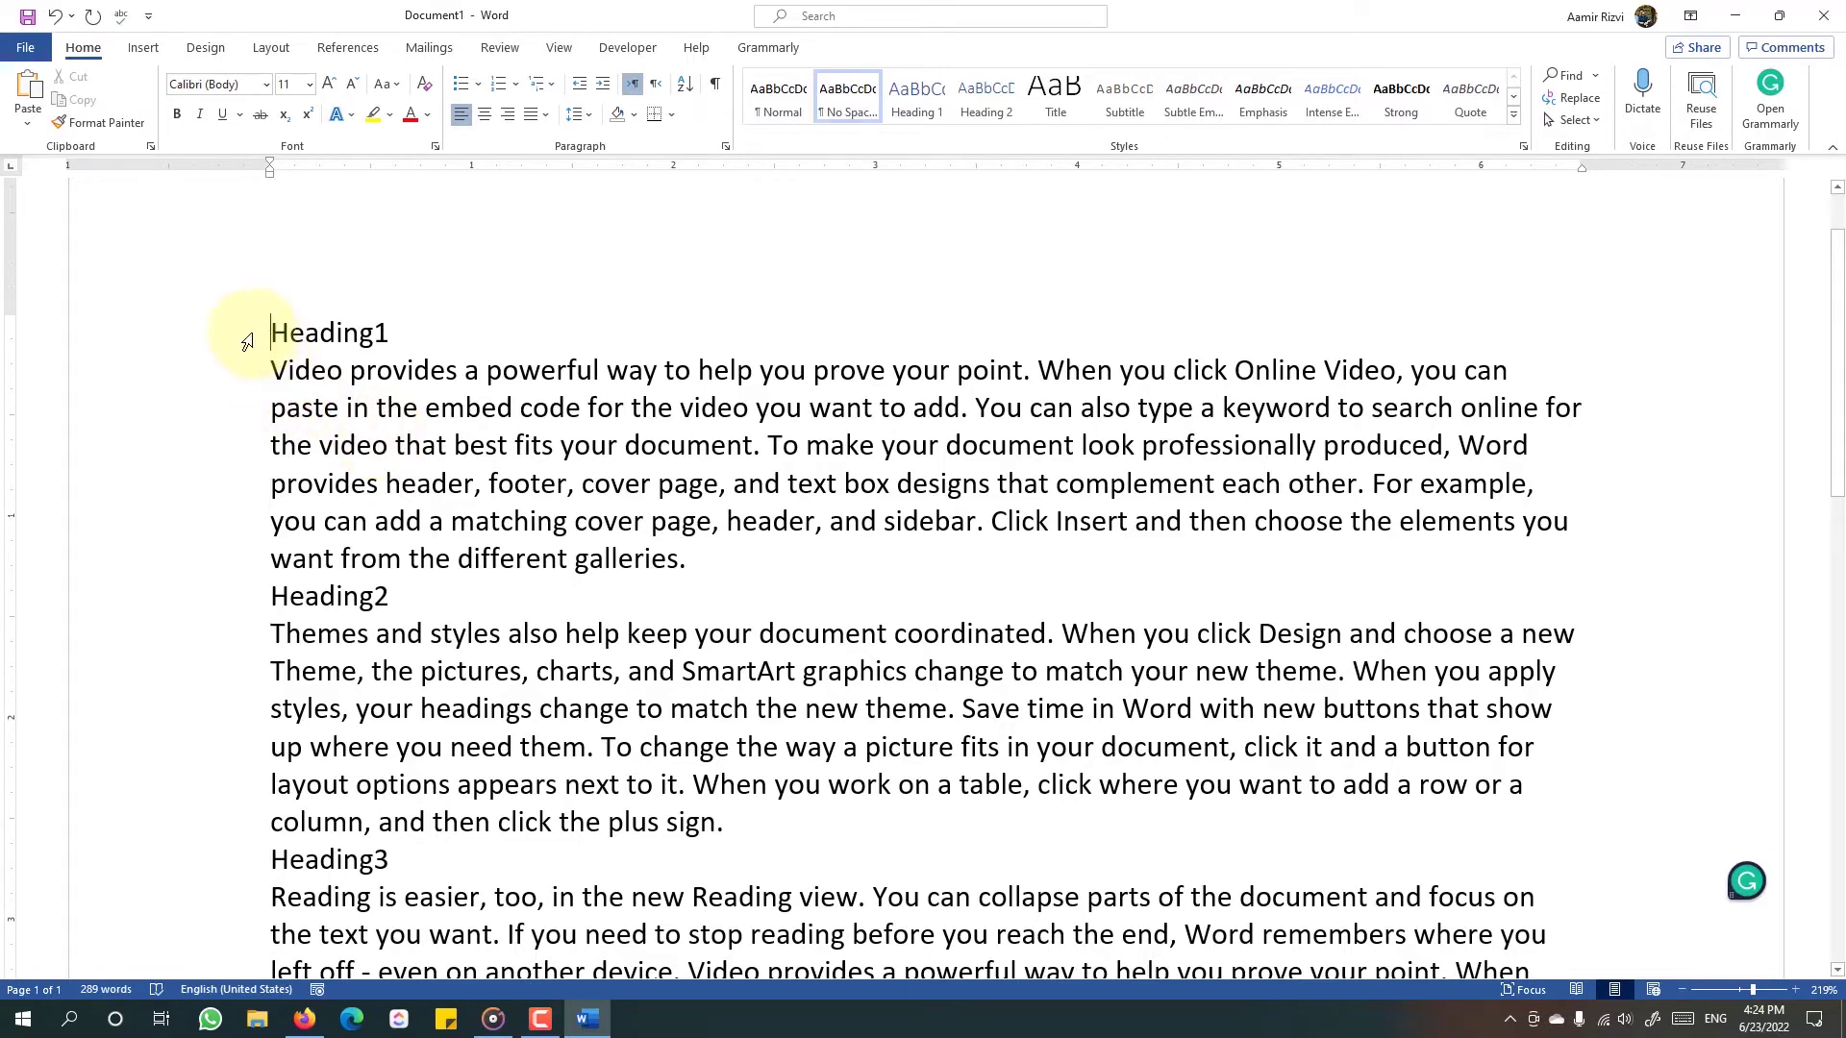
left_click(247, 342)
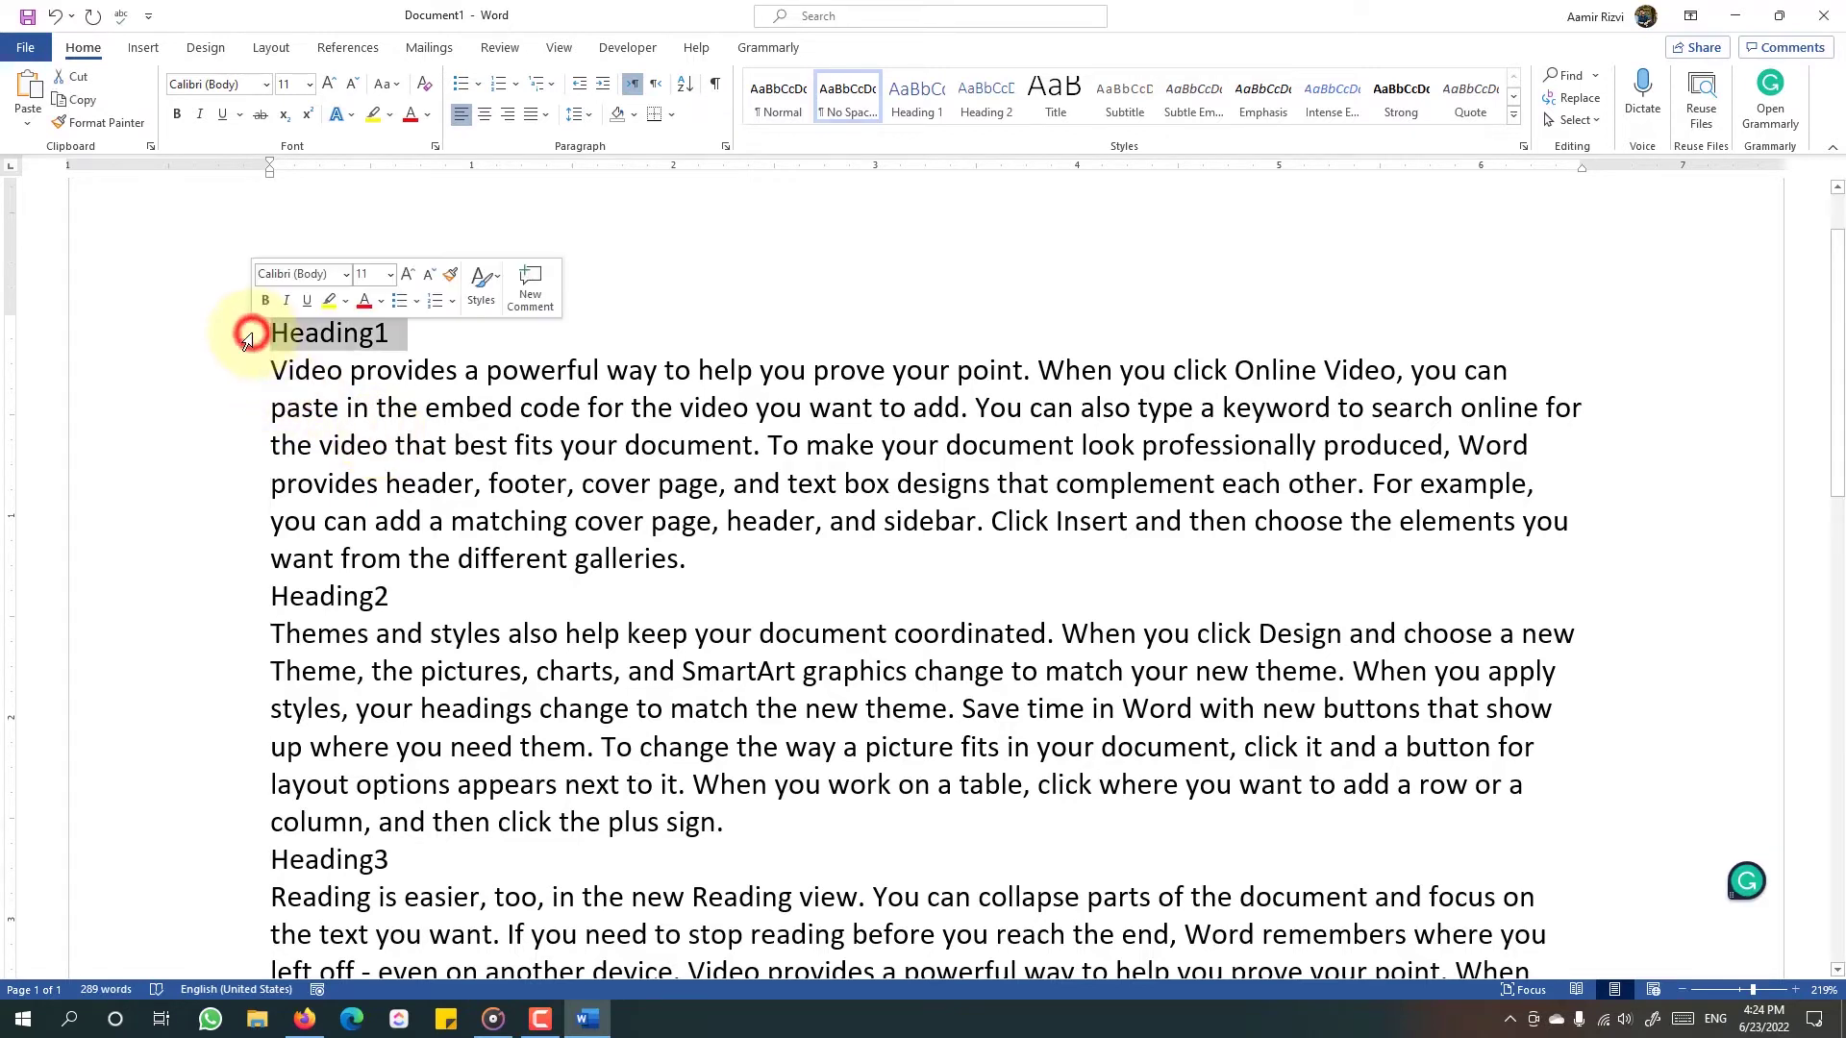
Add the Heading1 line to the table of contents as a Level 1 entry via References
left_click(308, 332)
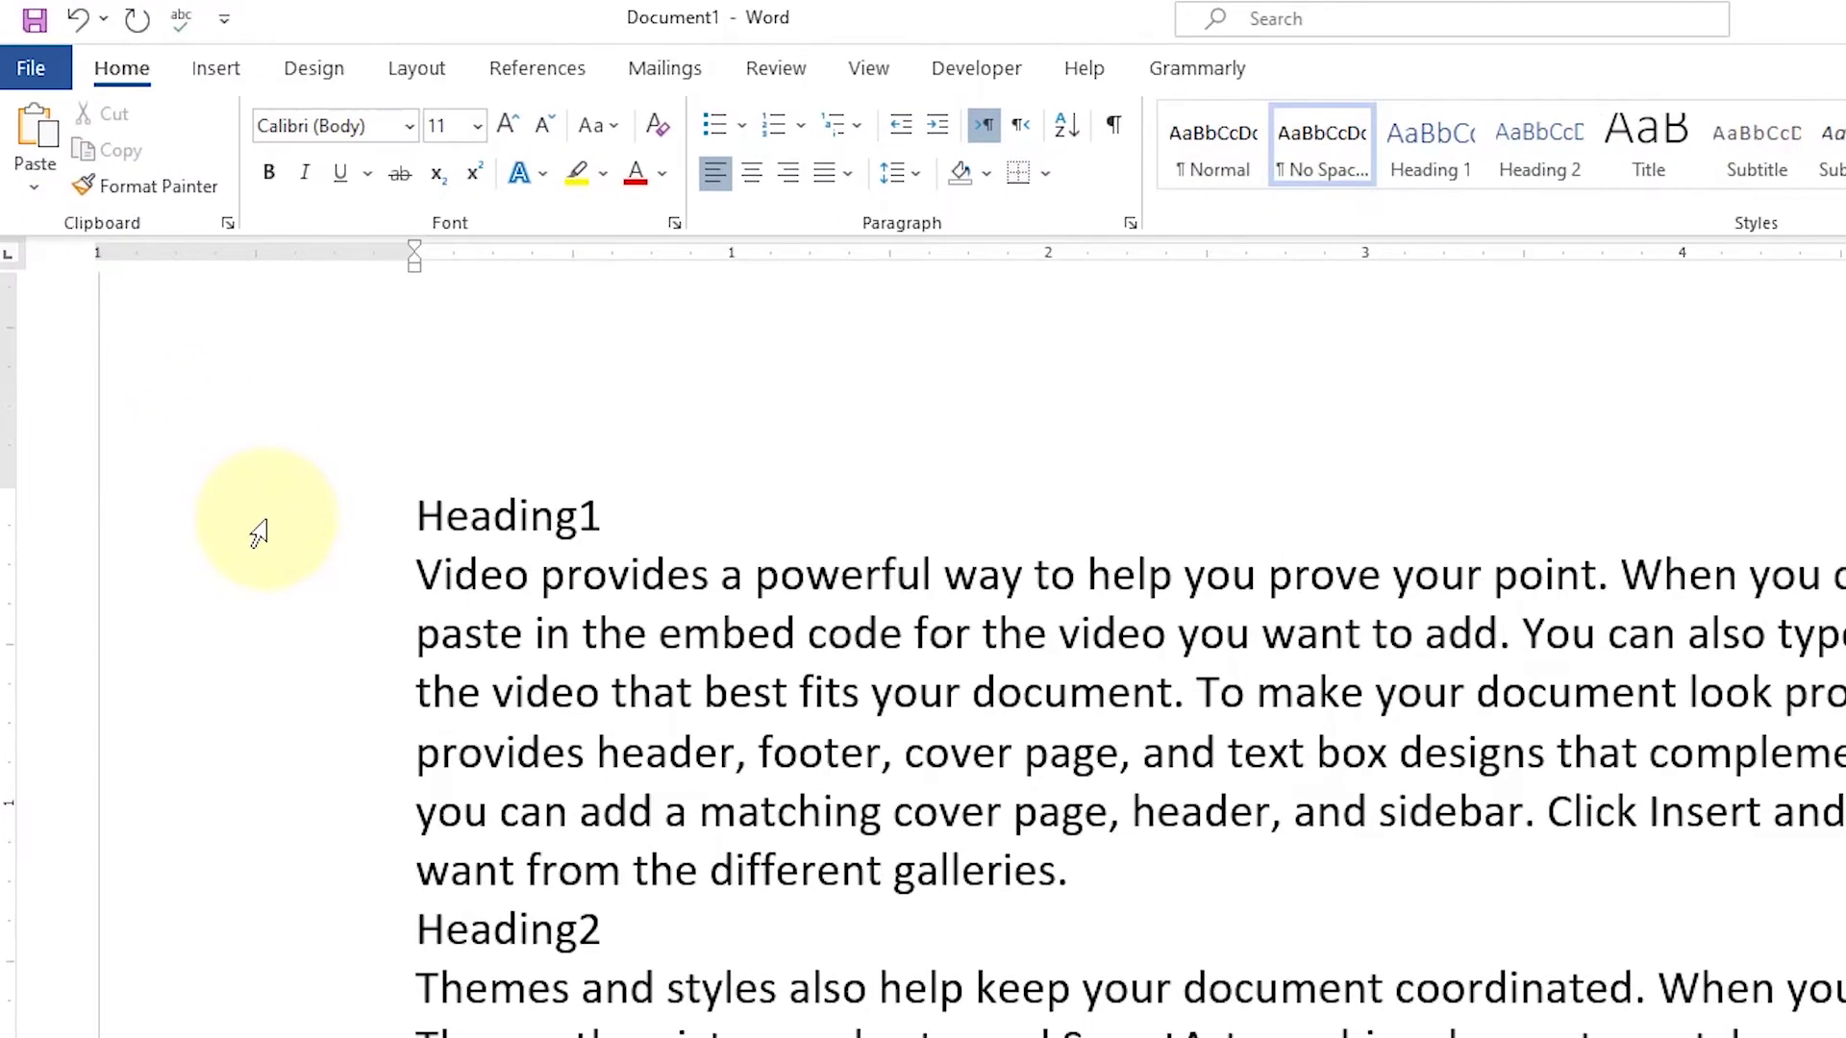
left_click(255, 524)
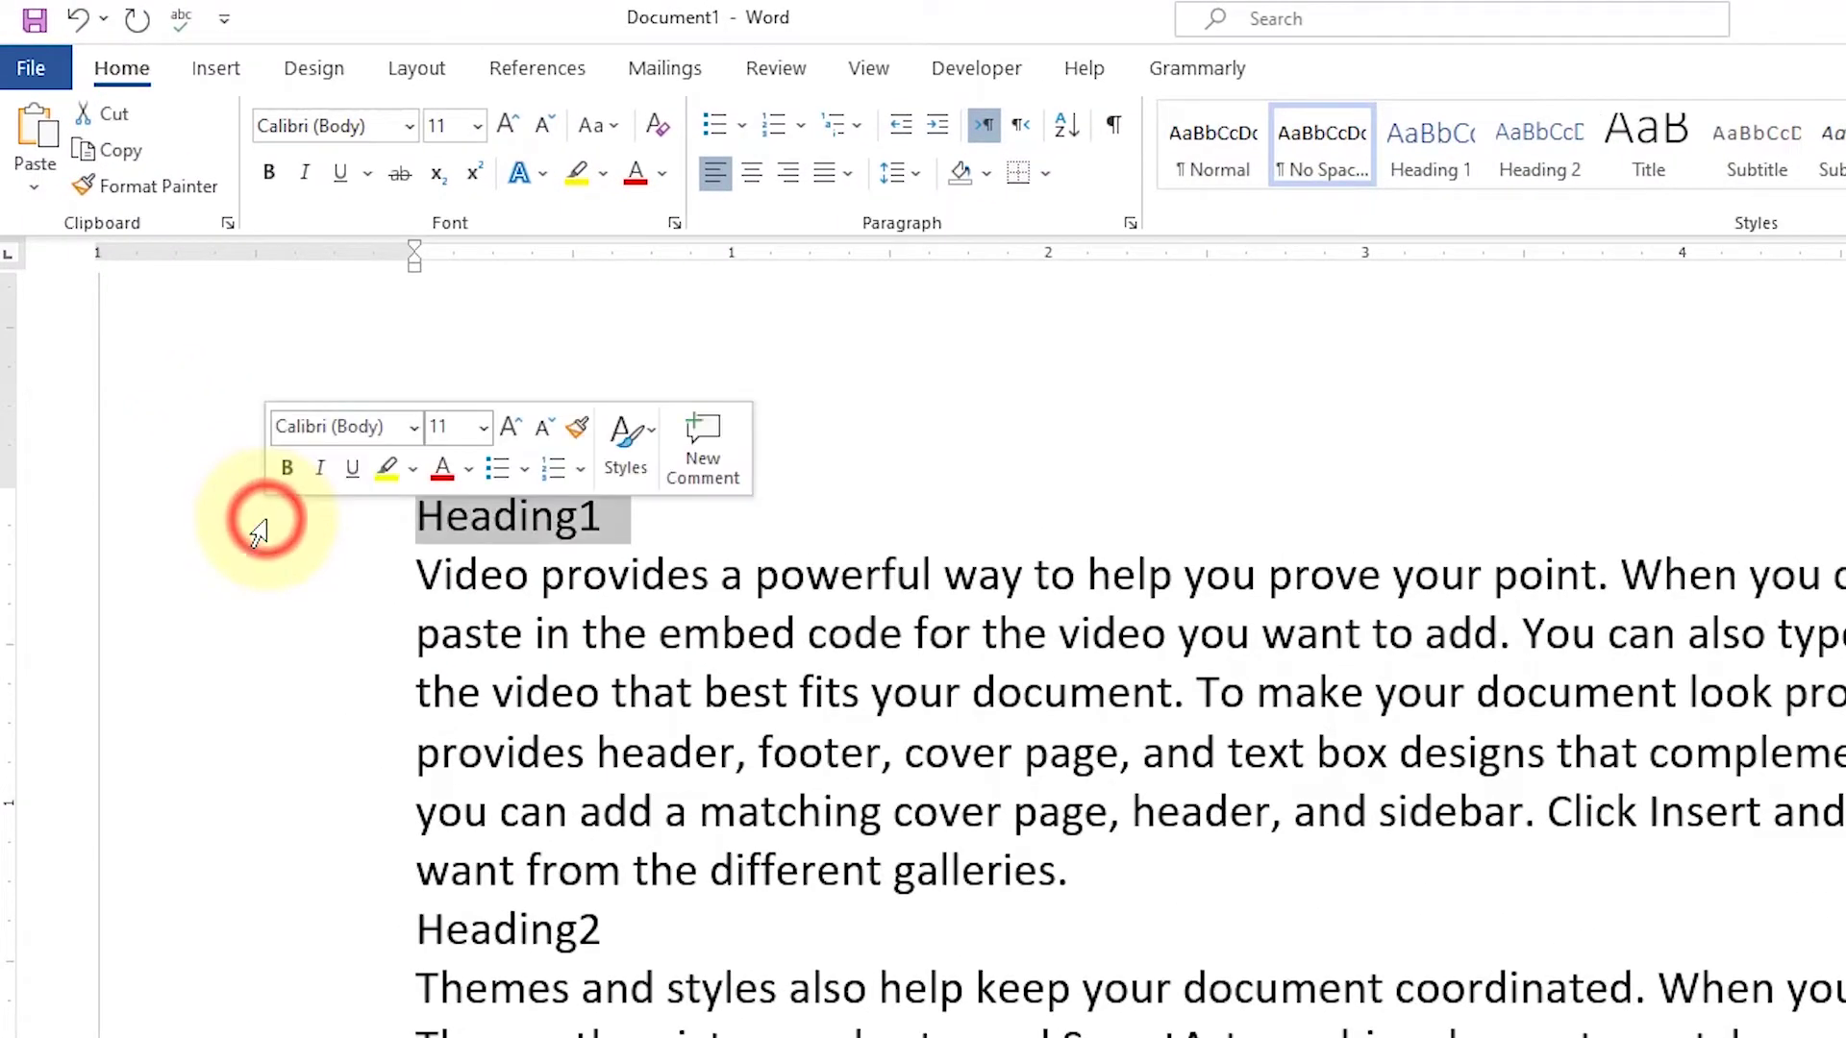
left_click(529, 76)
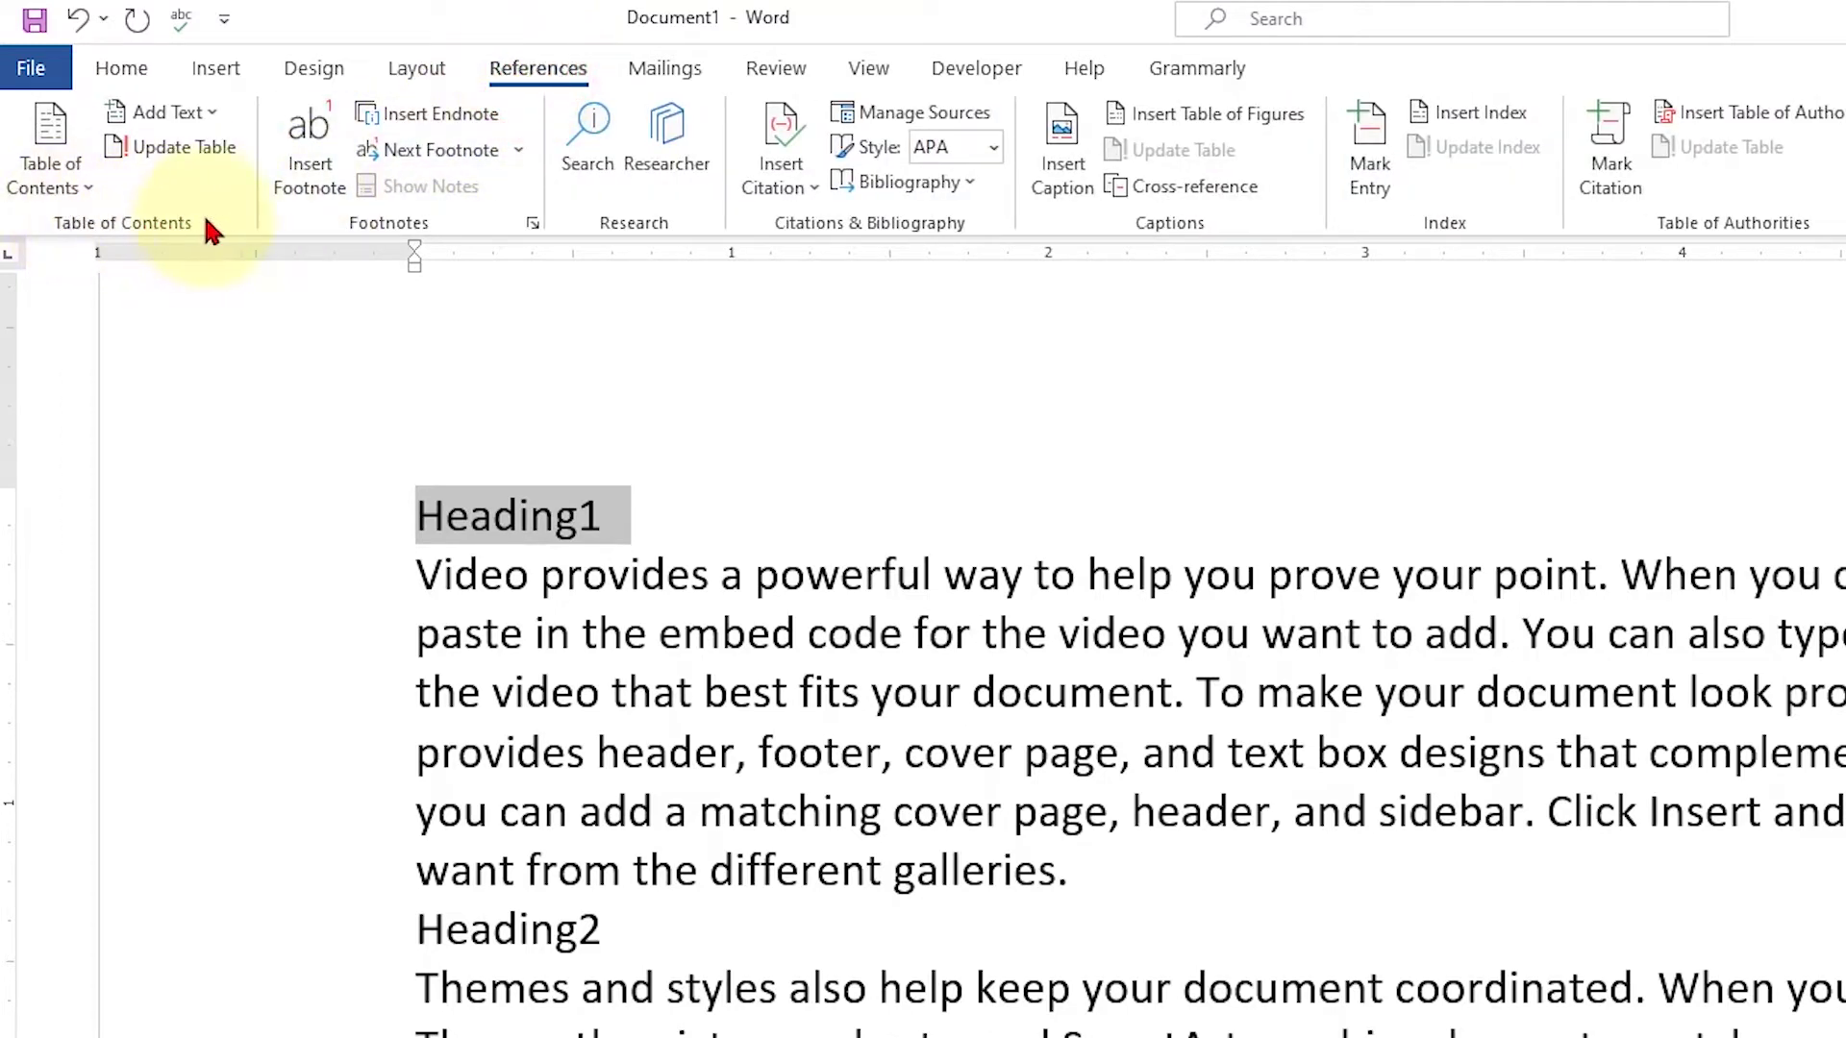
left_click(206, 116)
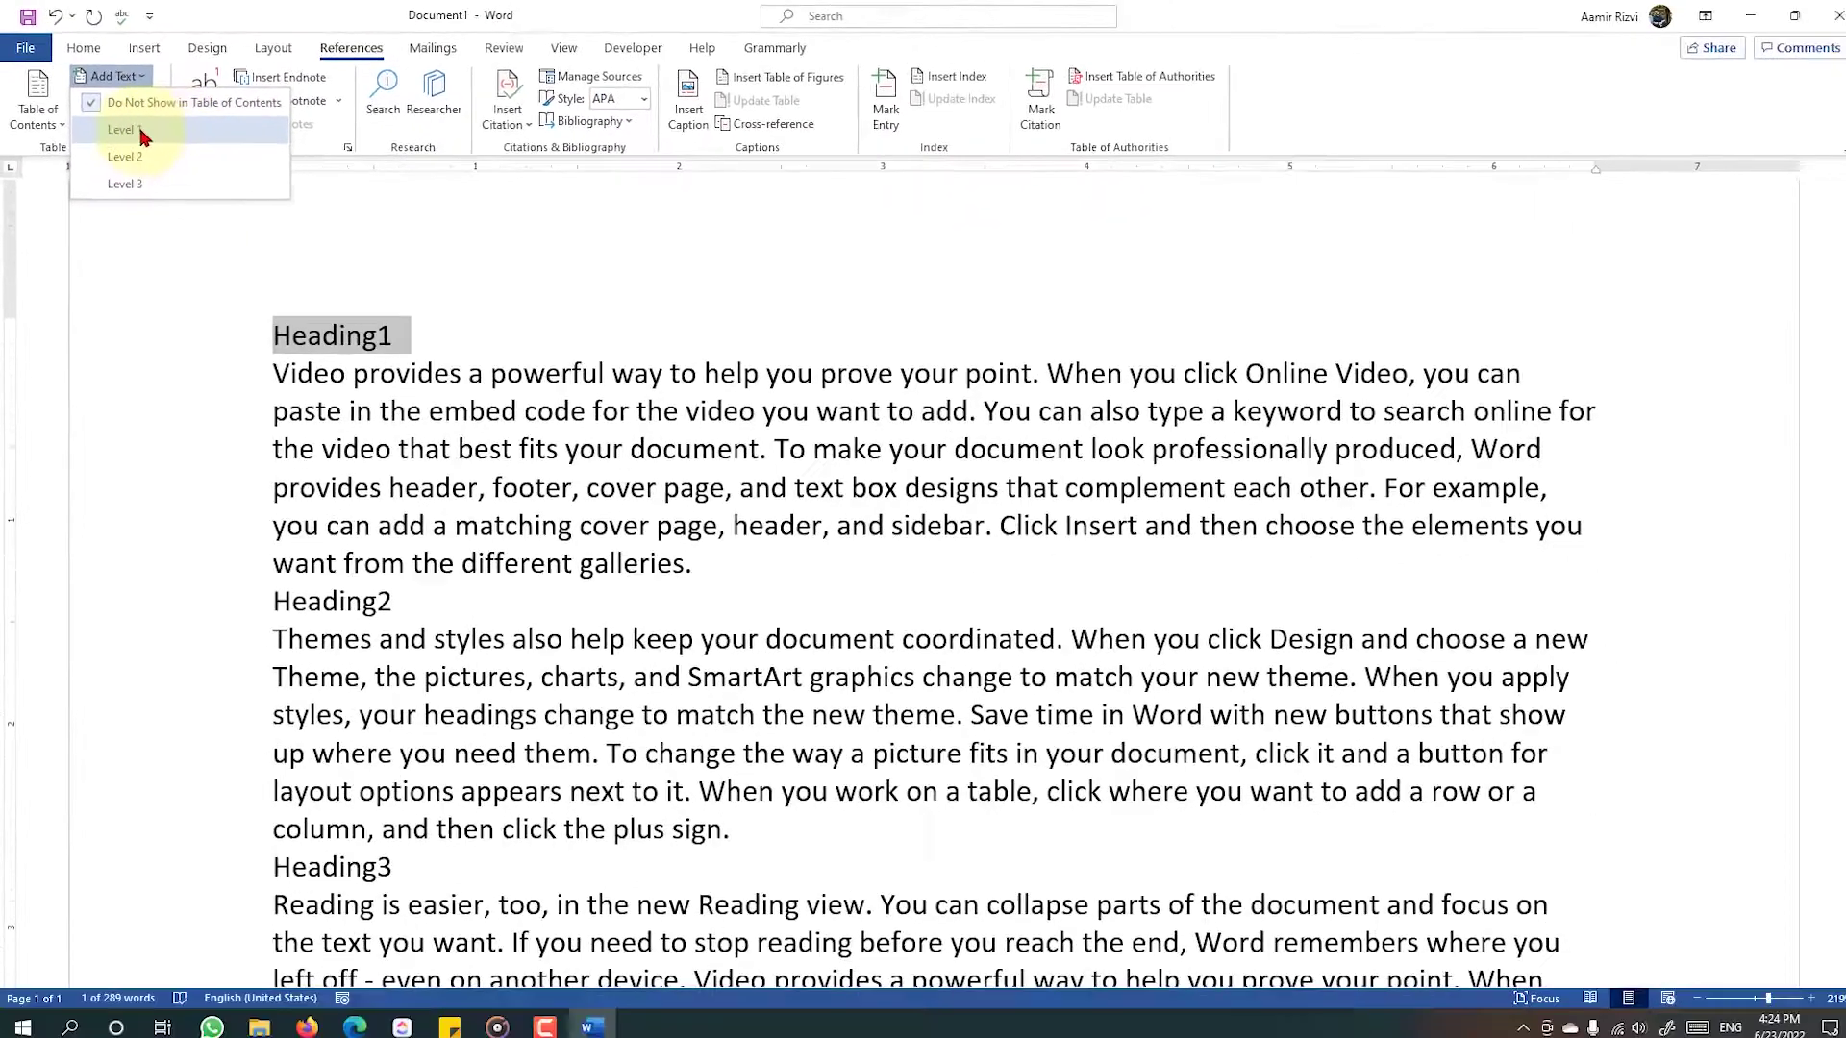
left_click(181, 134)
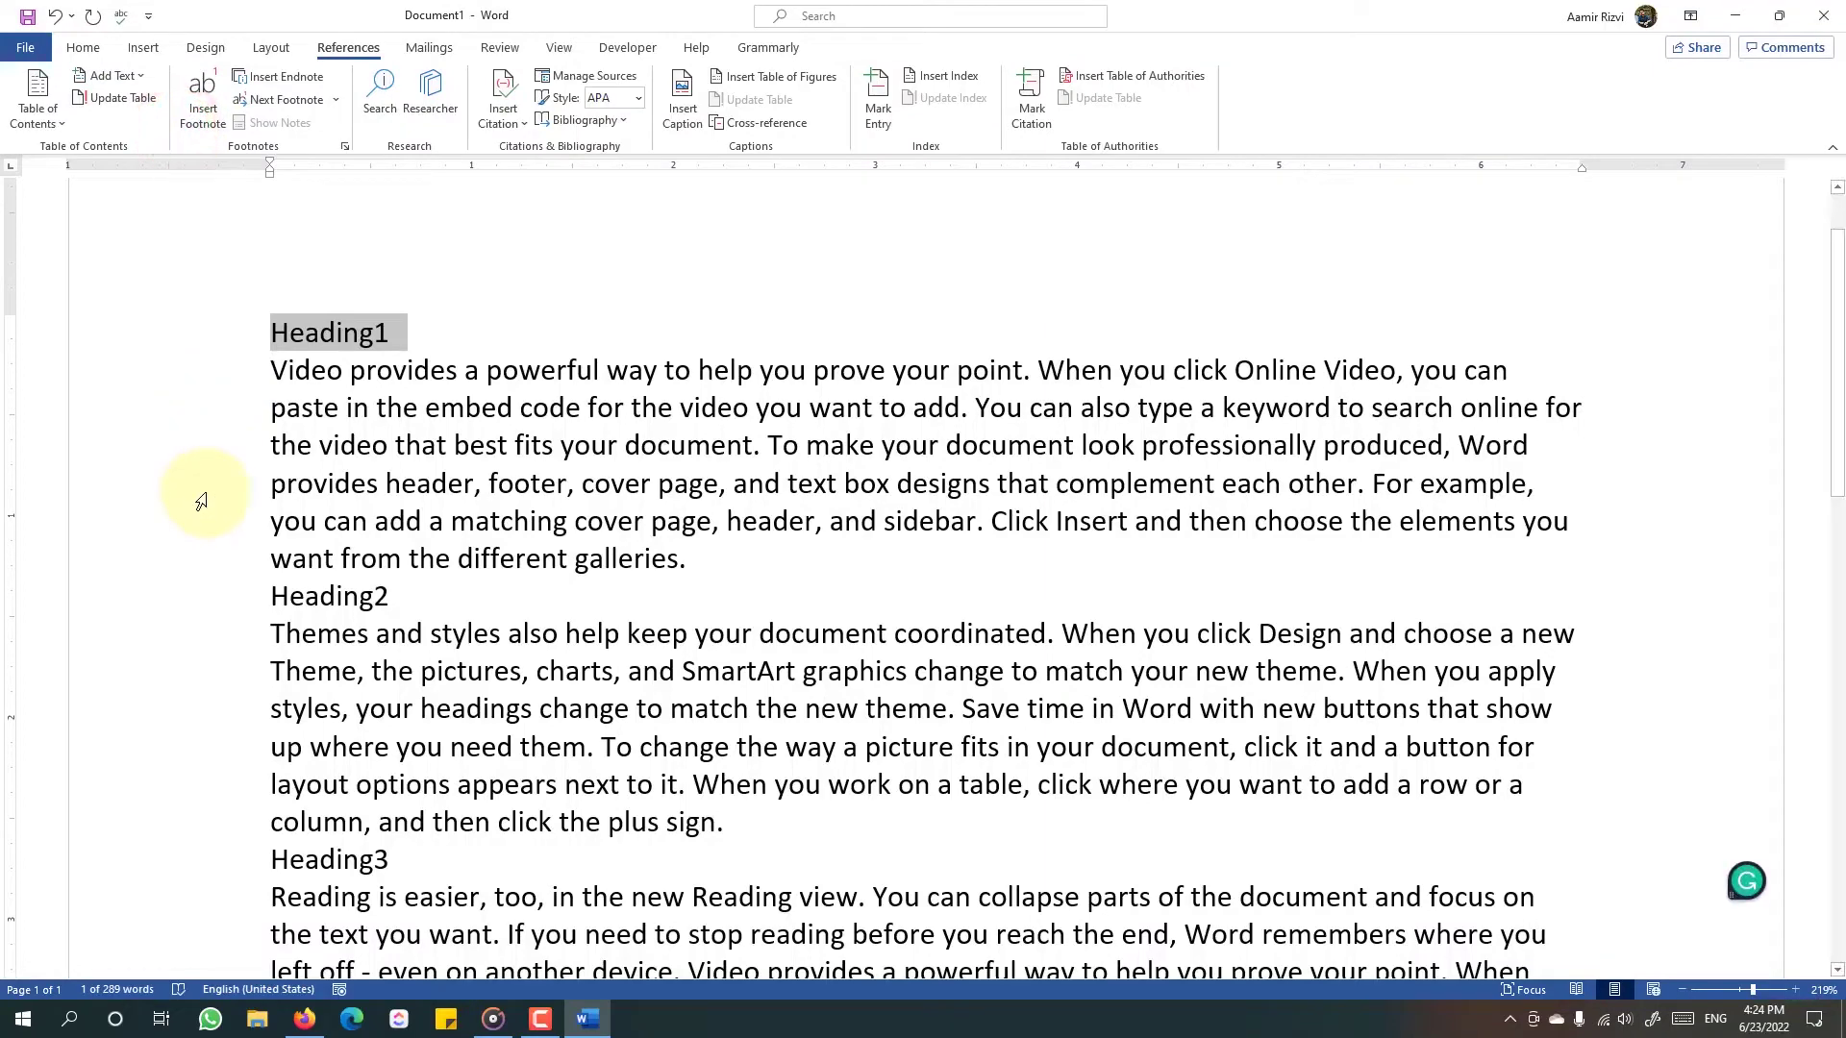
Add Heading2 and Heading3 as Level 2 and Level 3 table-of-contents entries
left_click(210, 596)
left_click(116, 76)
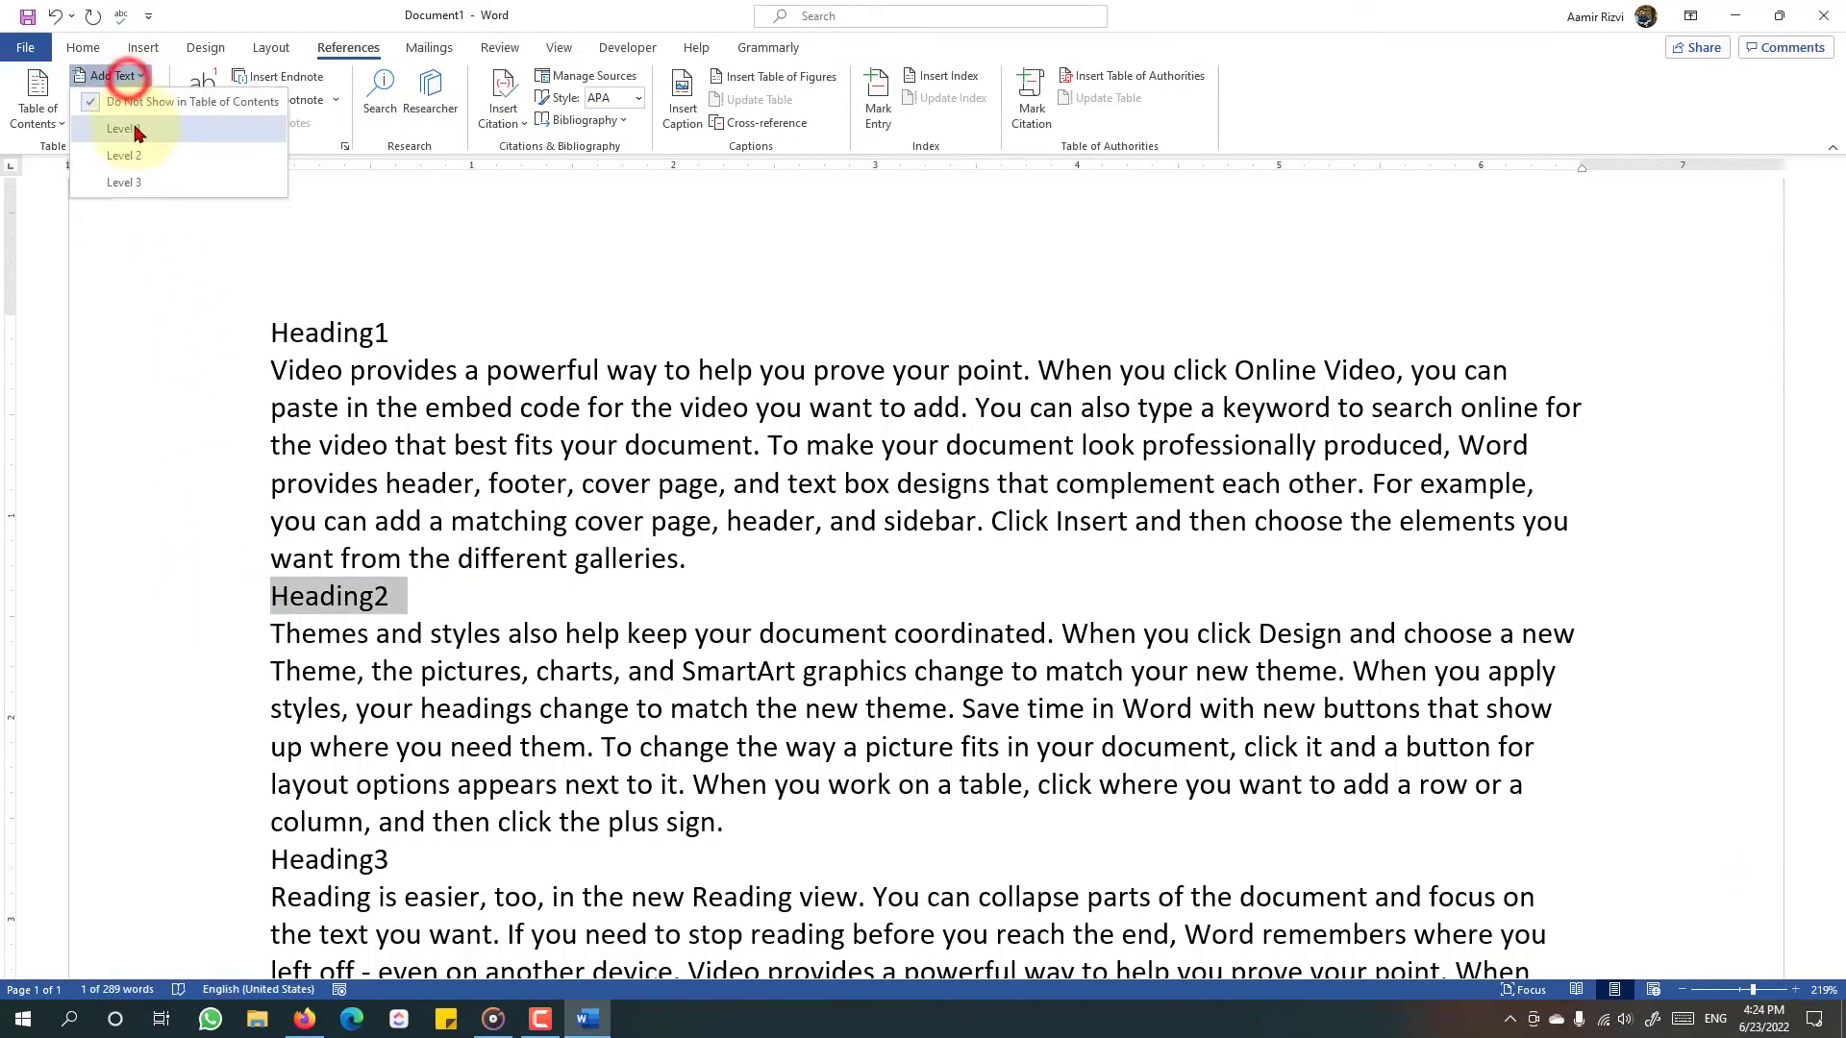
left_click(133, 126)
left_click(227, 858)
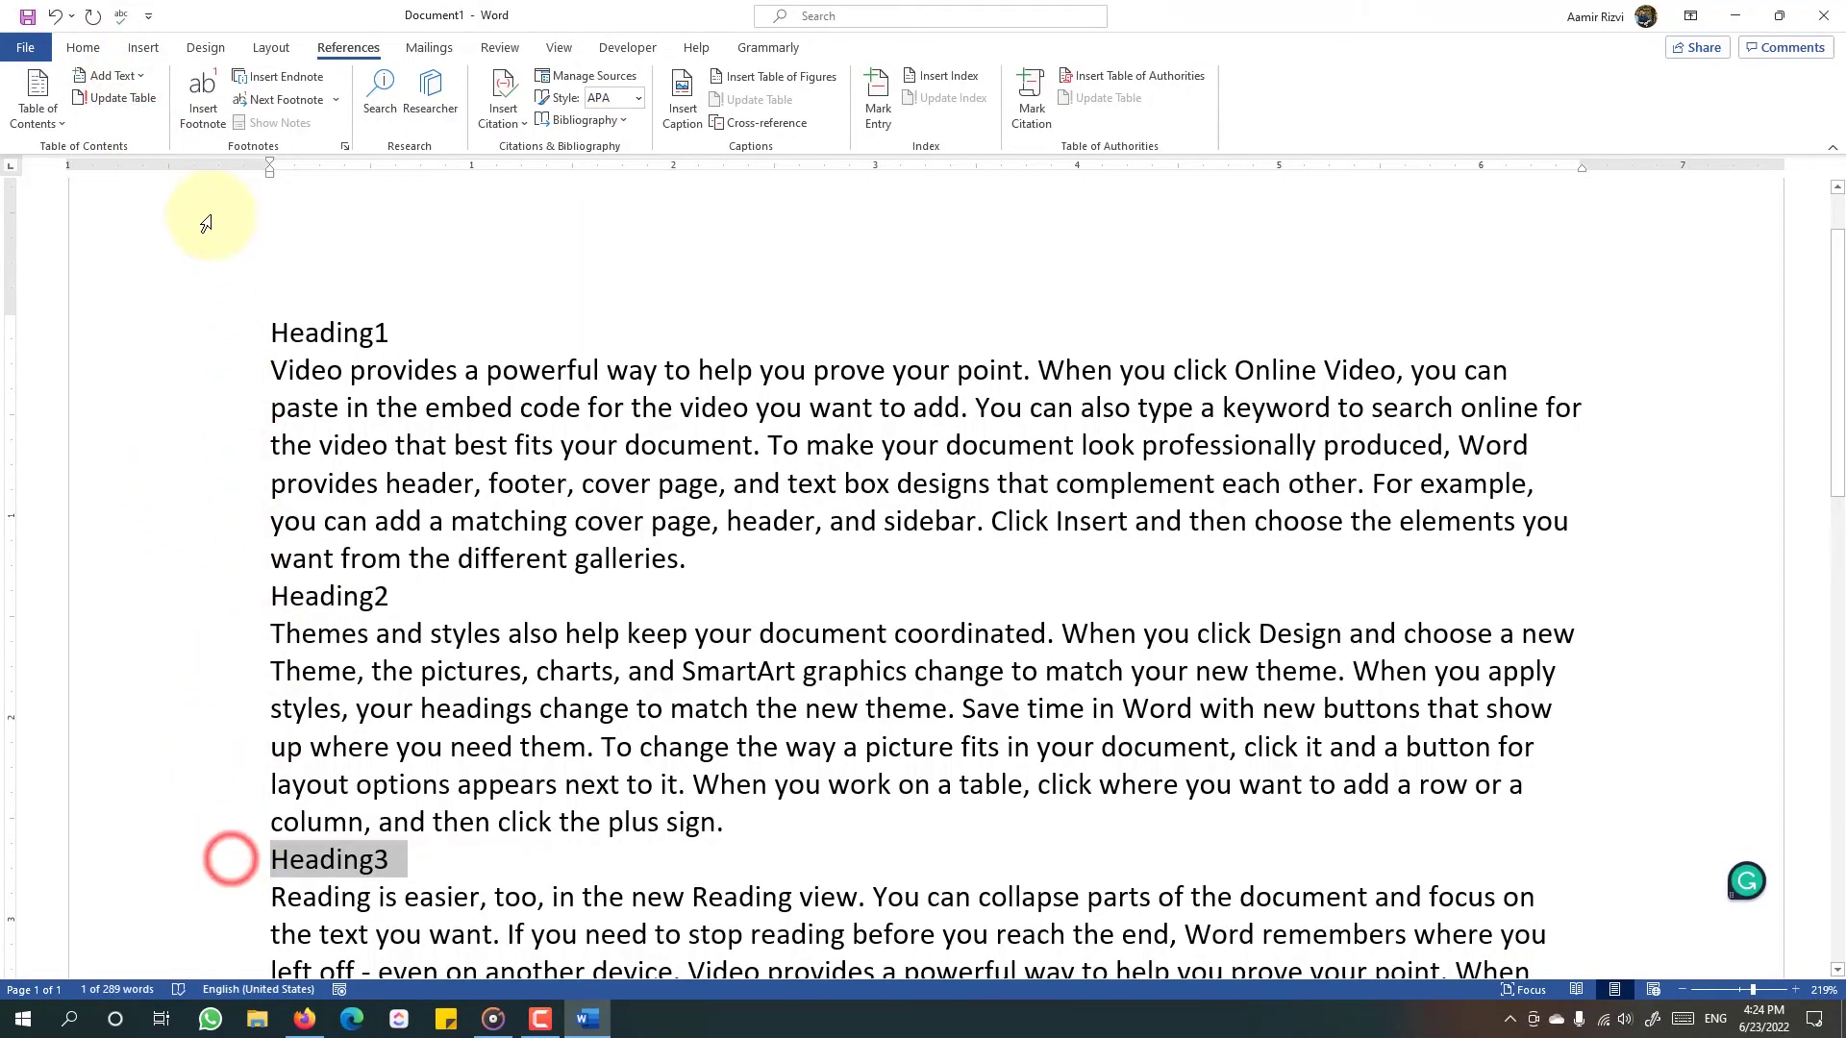
left_click(142, 78)
left_click(65, 223)
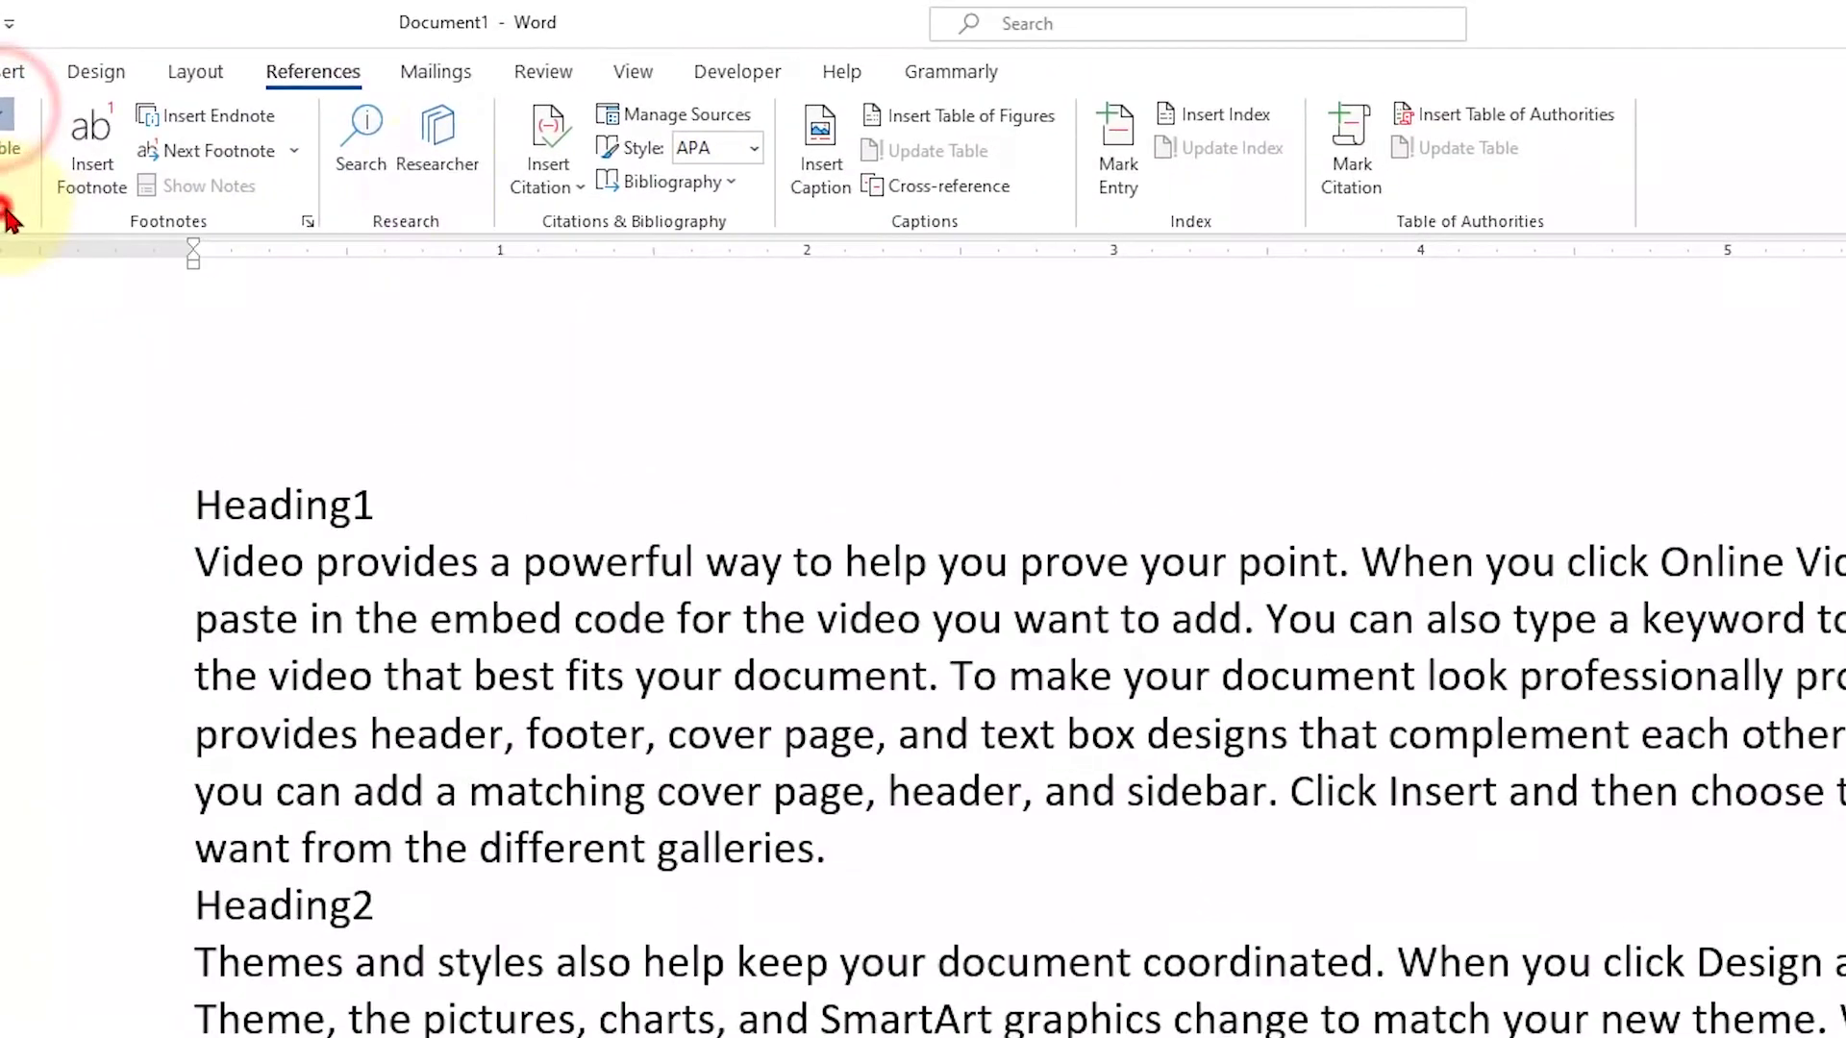
left_click(634, 76)
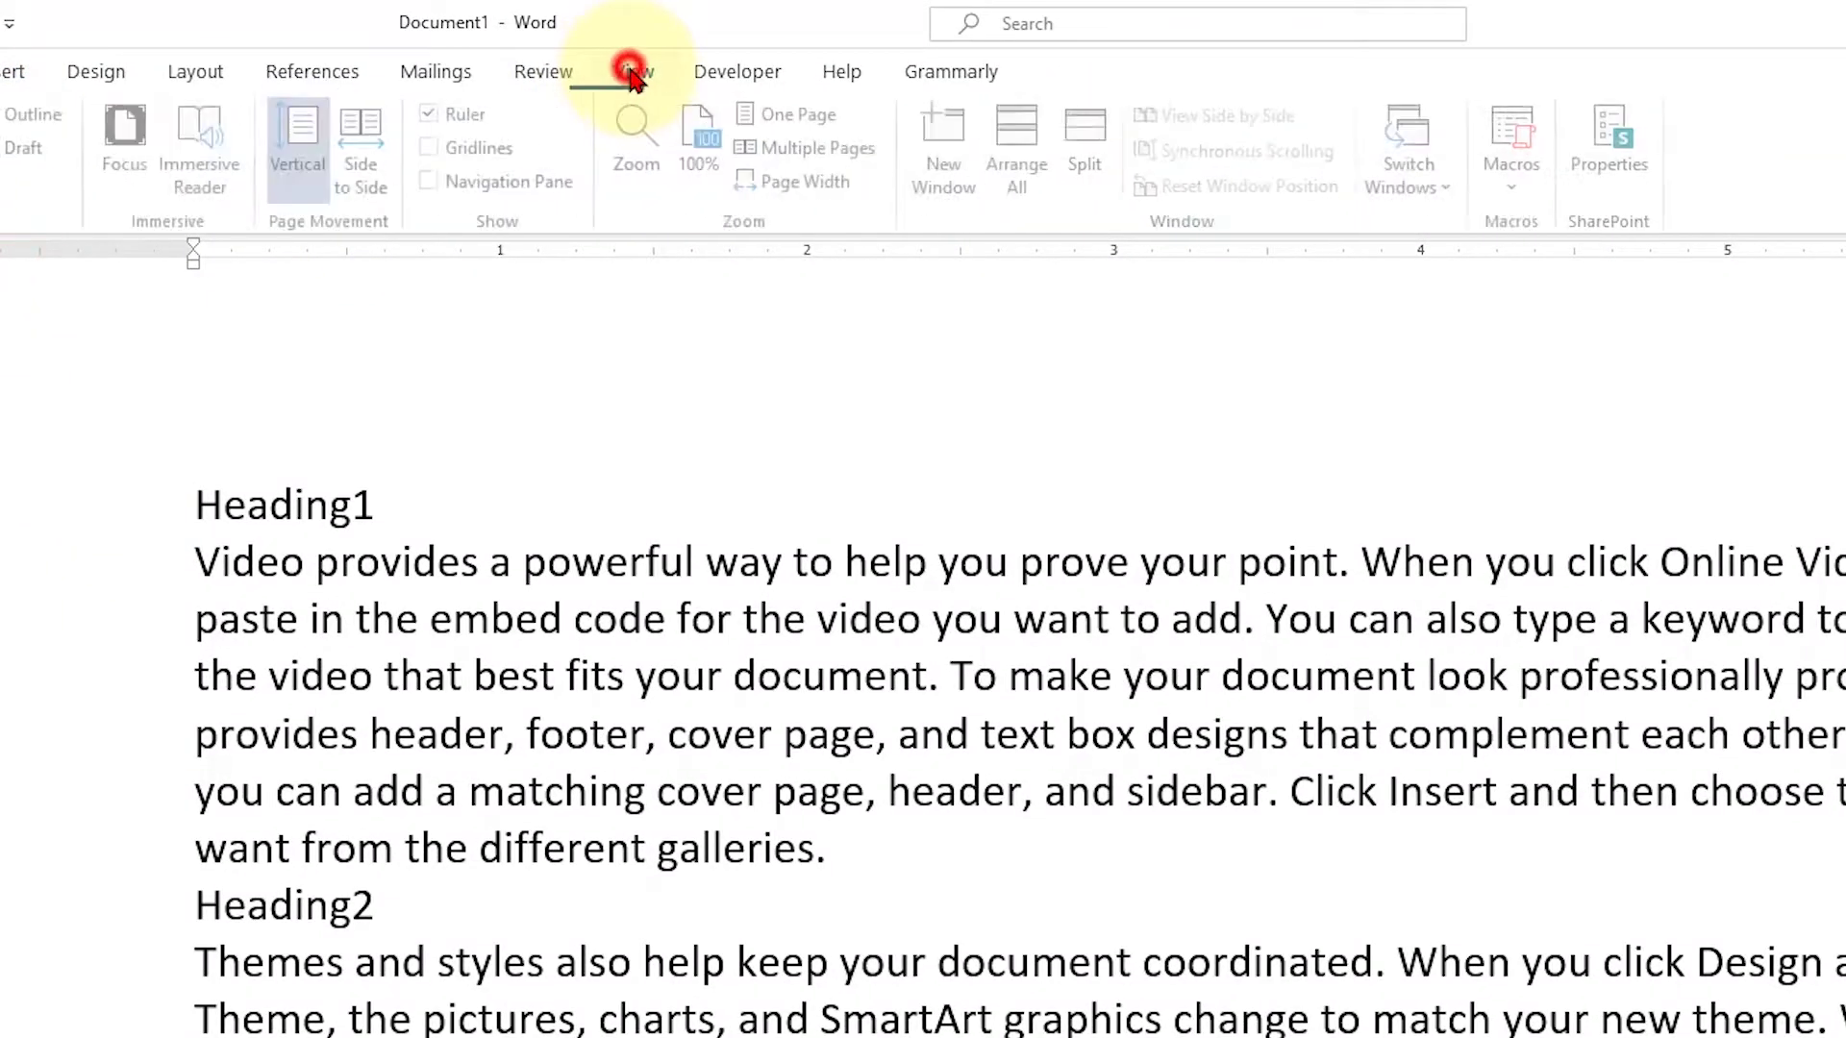
left_click(552, 181)
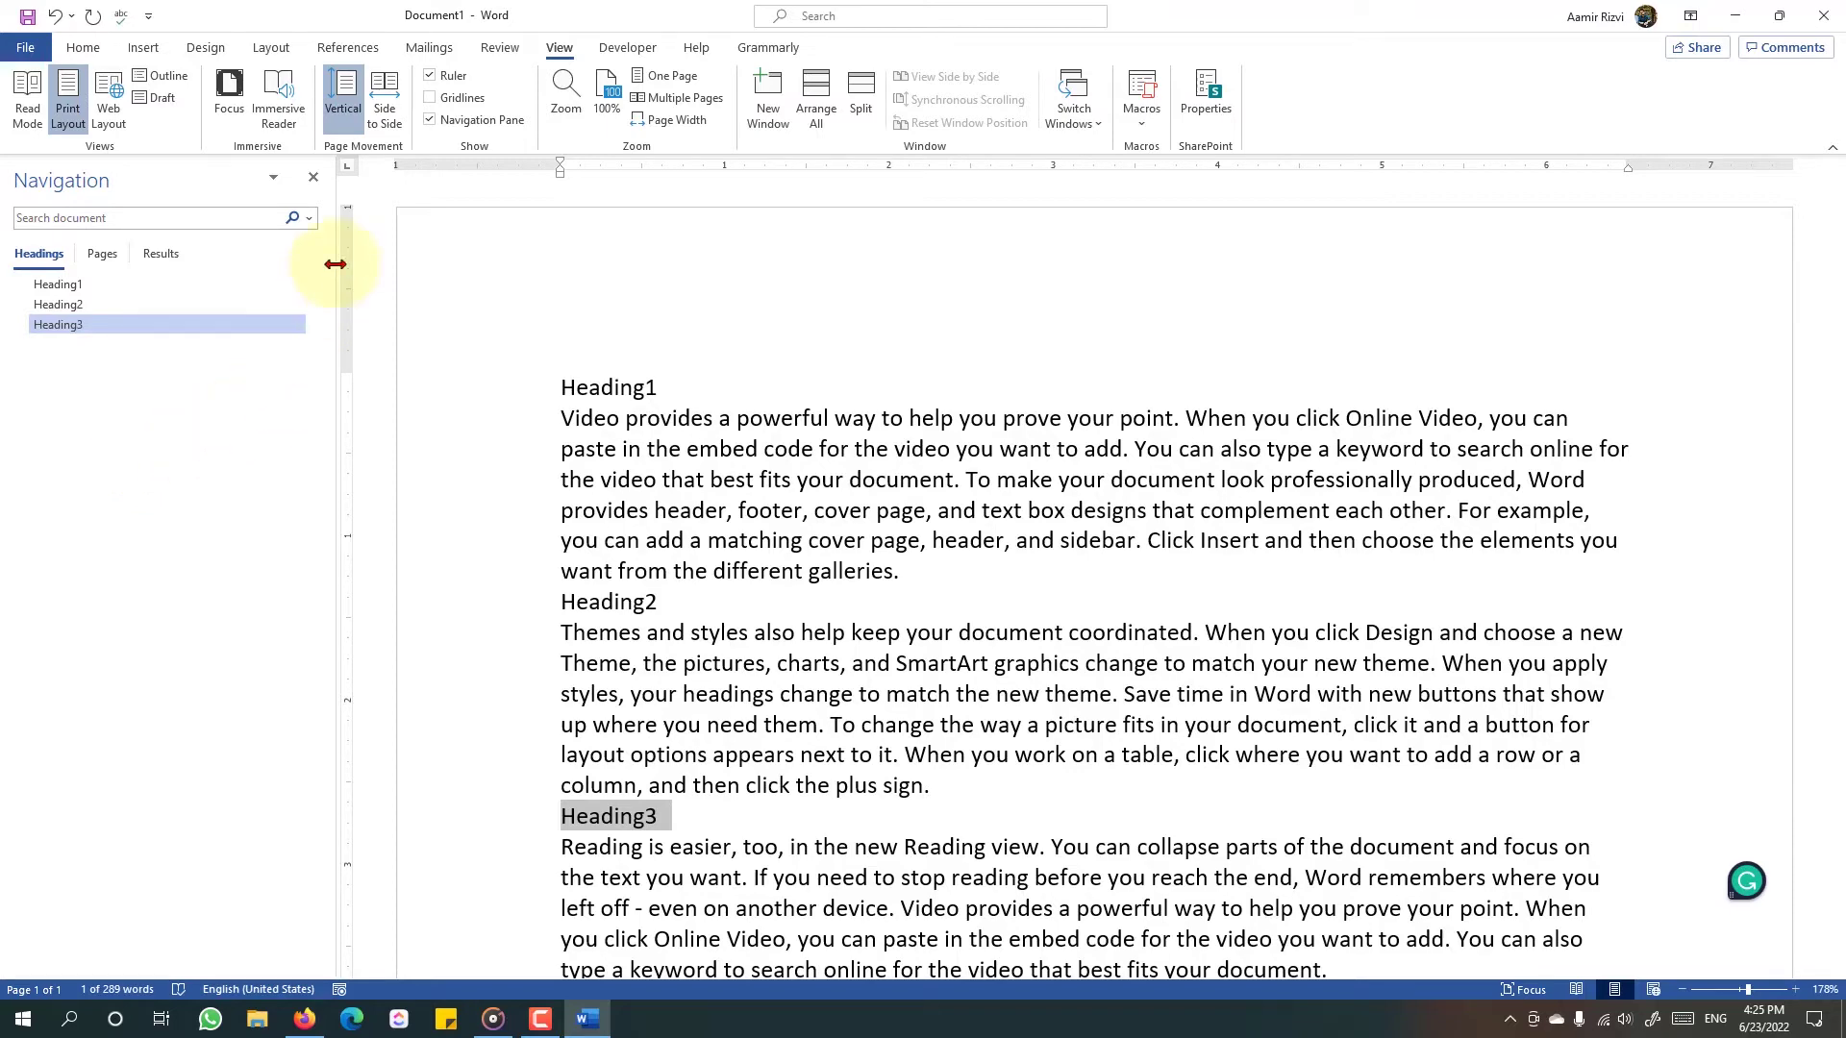
left_click(312, 176)
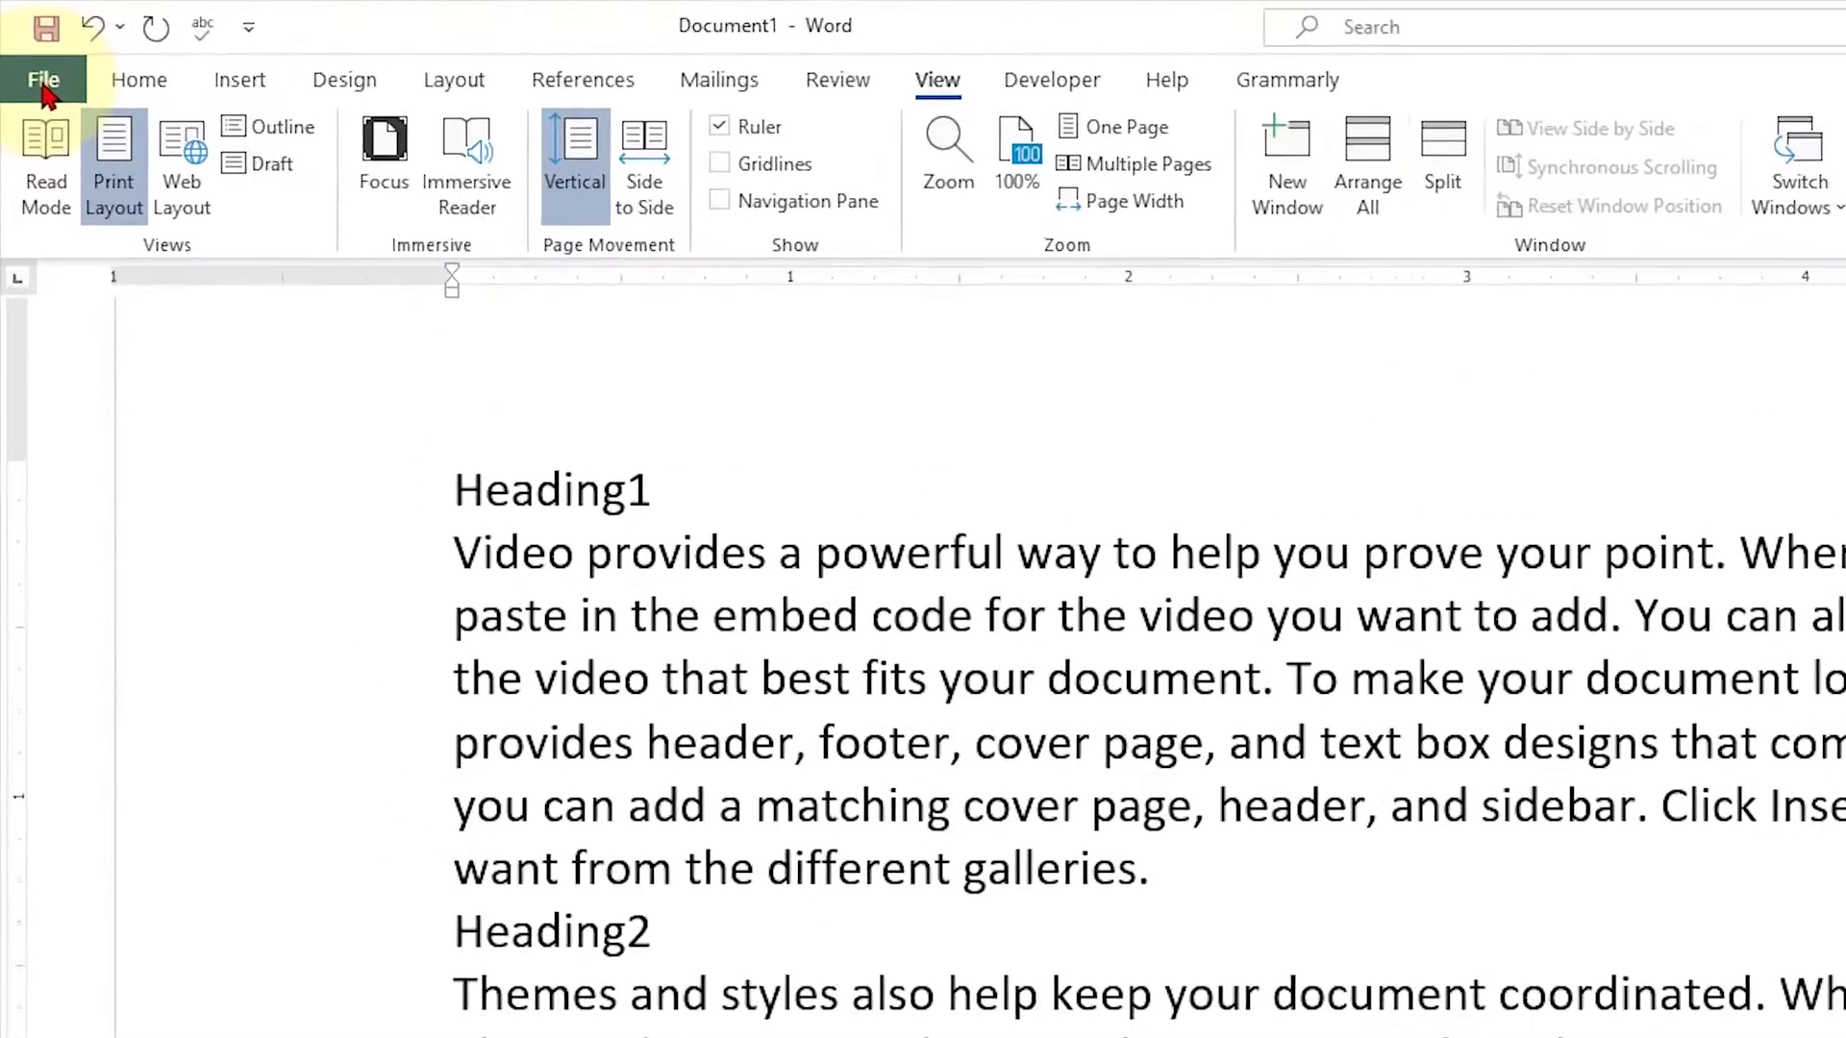
Set up Save As with file name Document and file type PDF
left_click(27, 47)
left_click(115, 628)
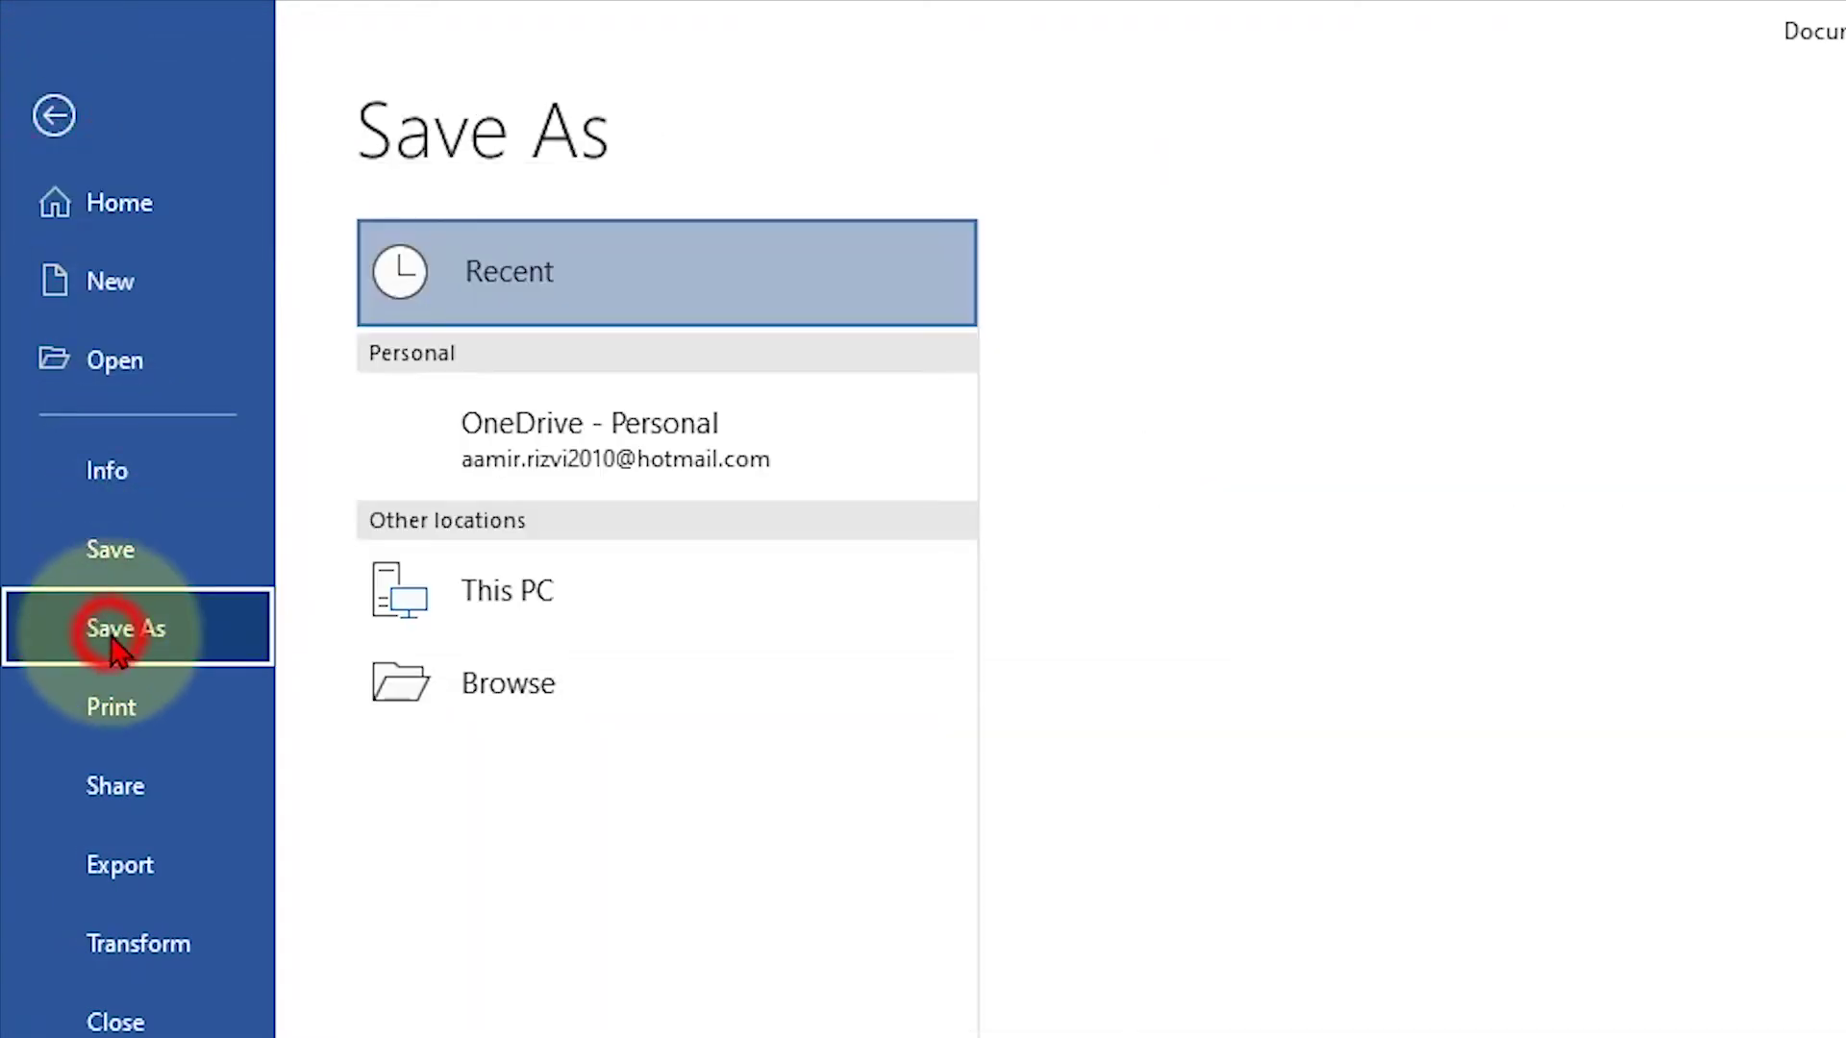
left_click(548, 791)
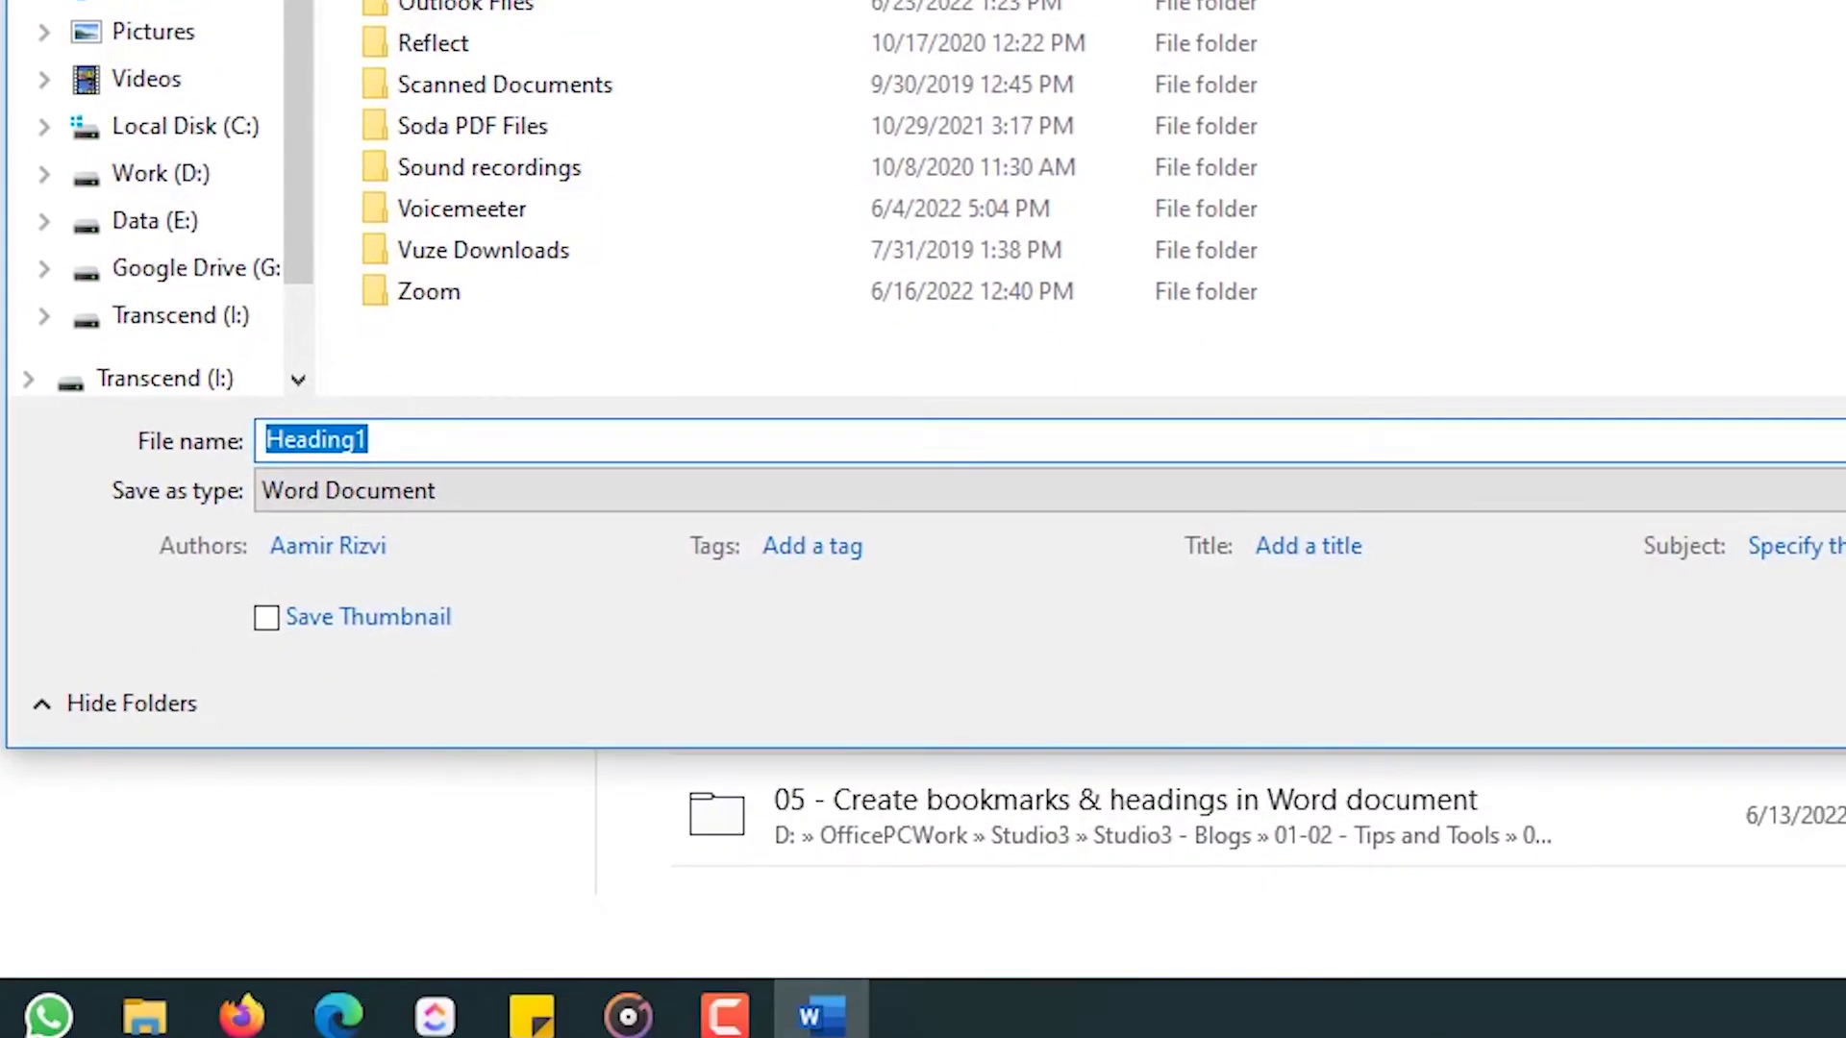
key("End")
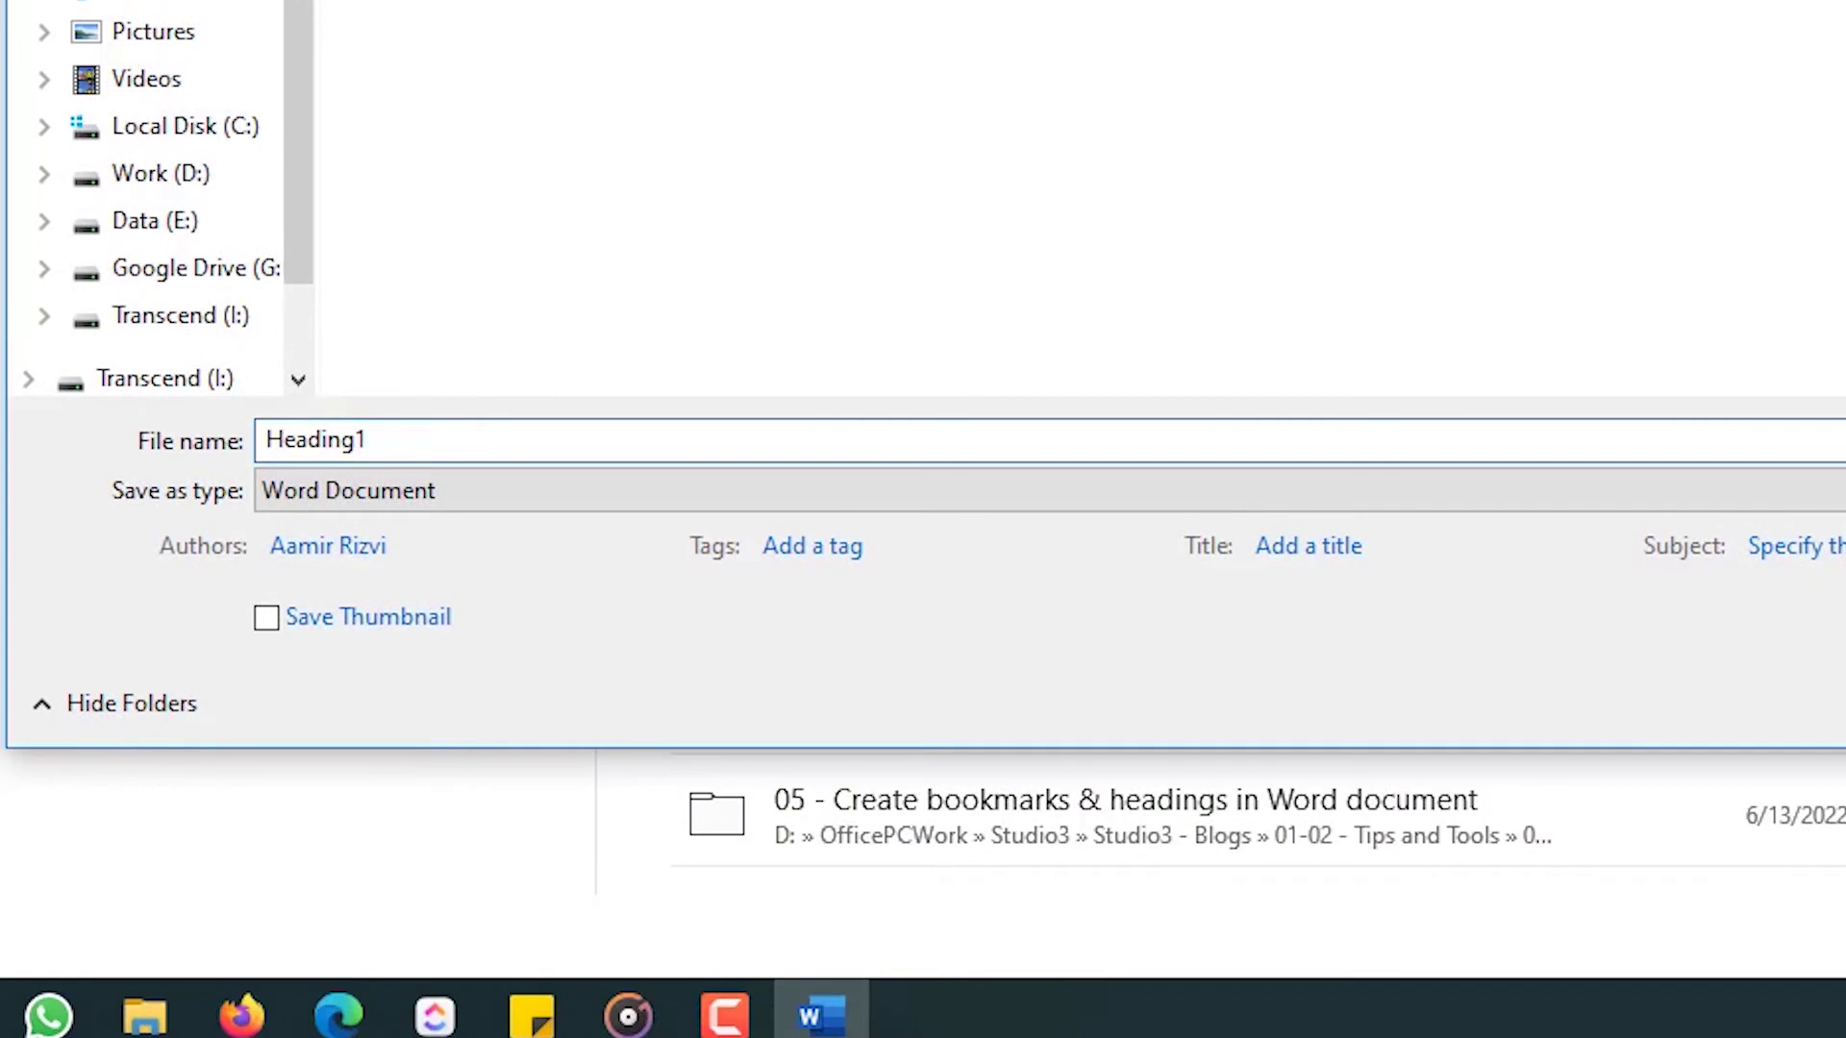
double_click(619, 433)
type("Docu")
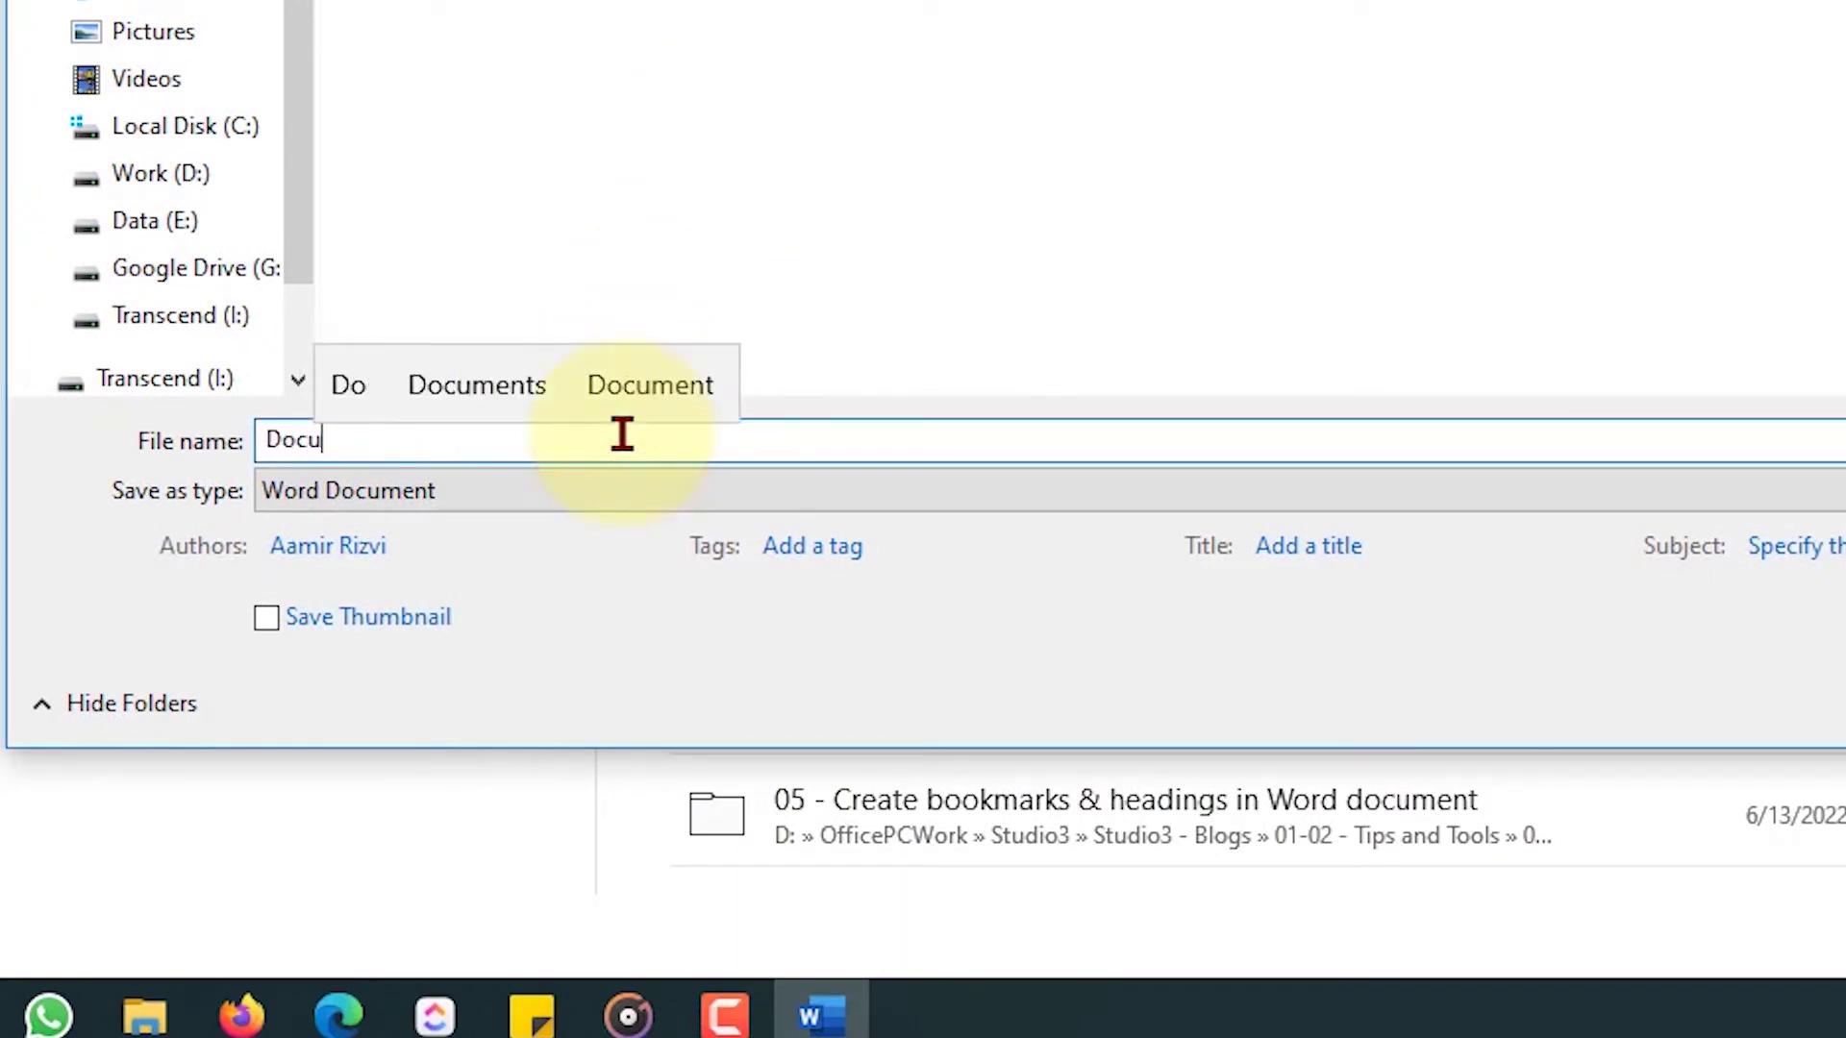
type("ment")
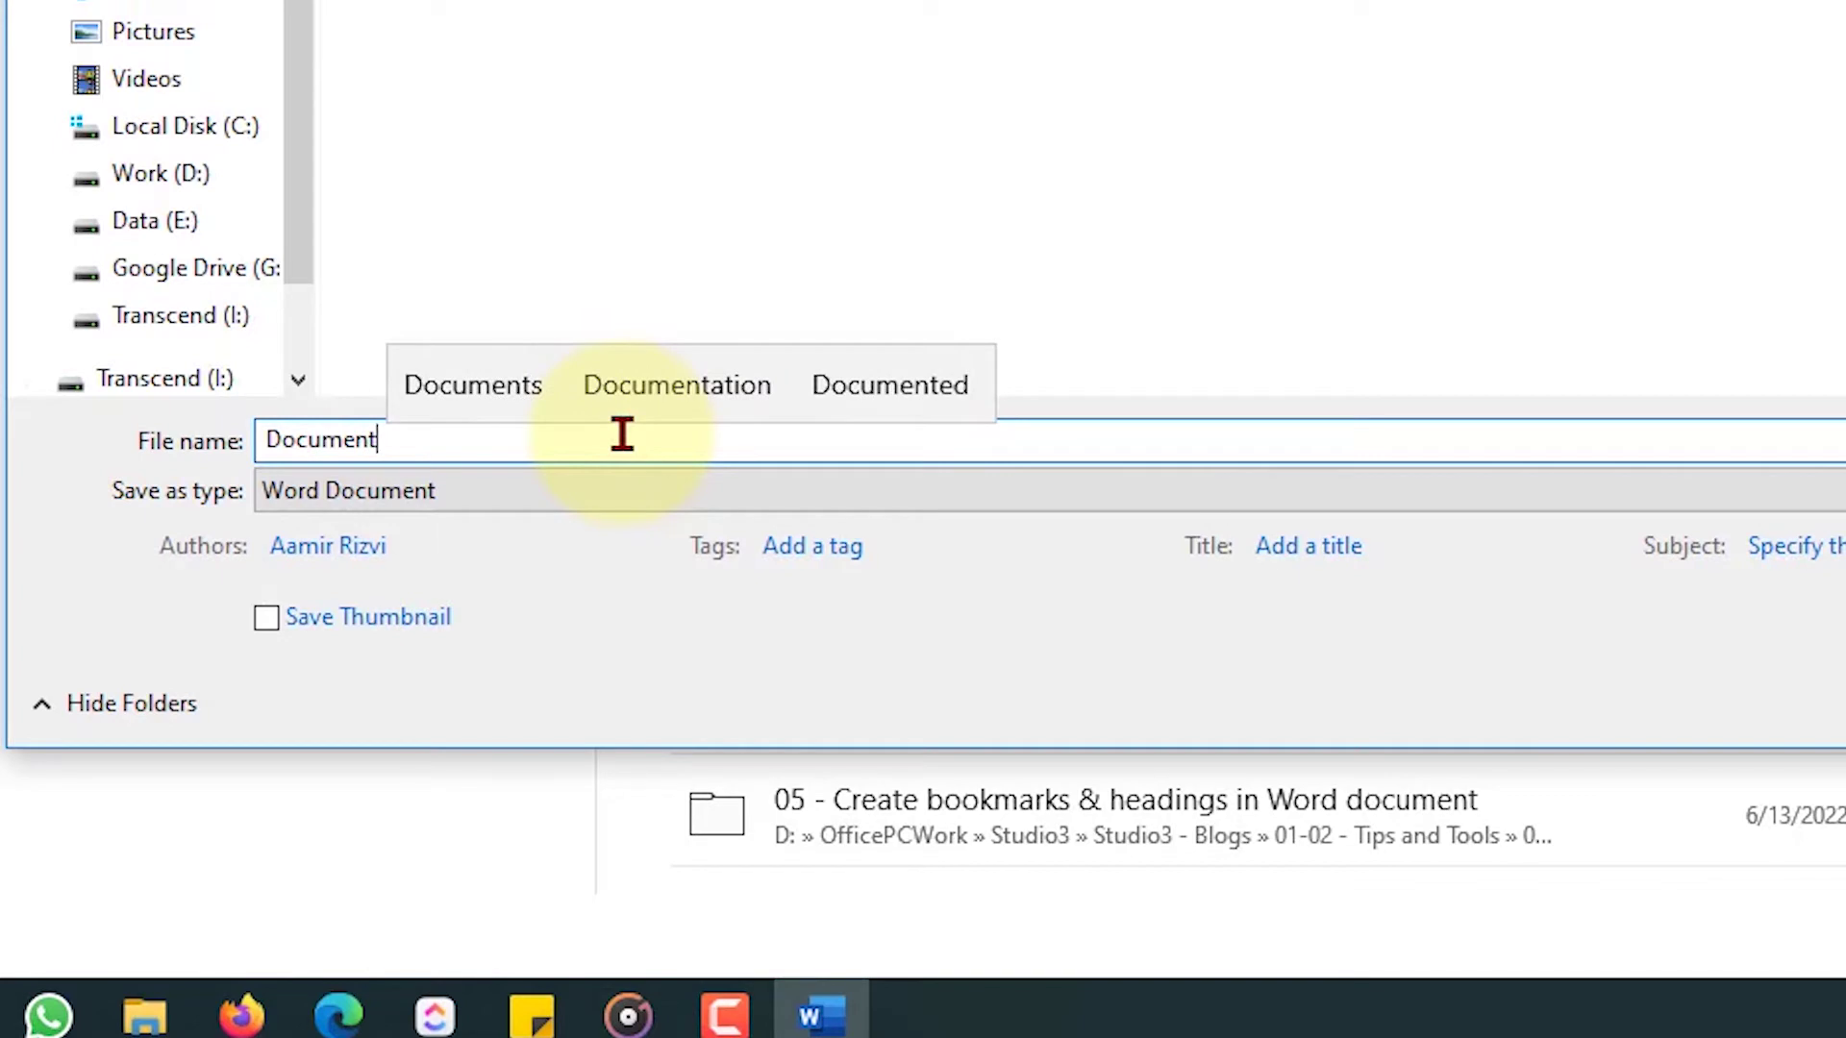
left_click(618, 490)
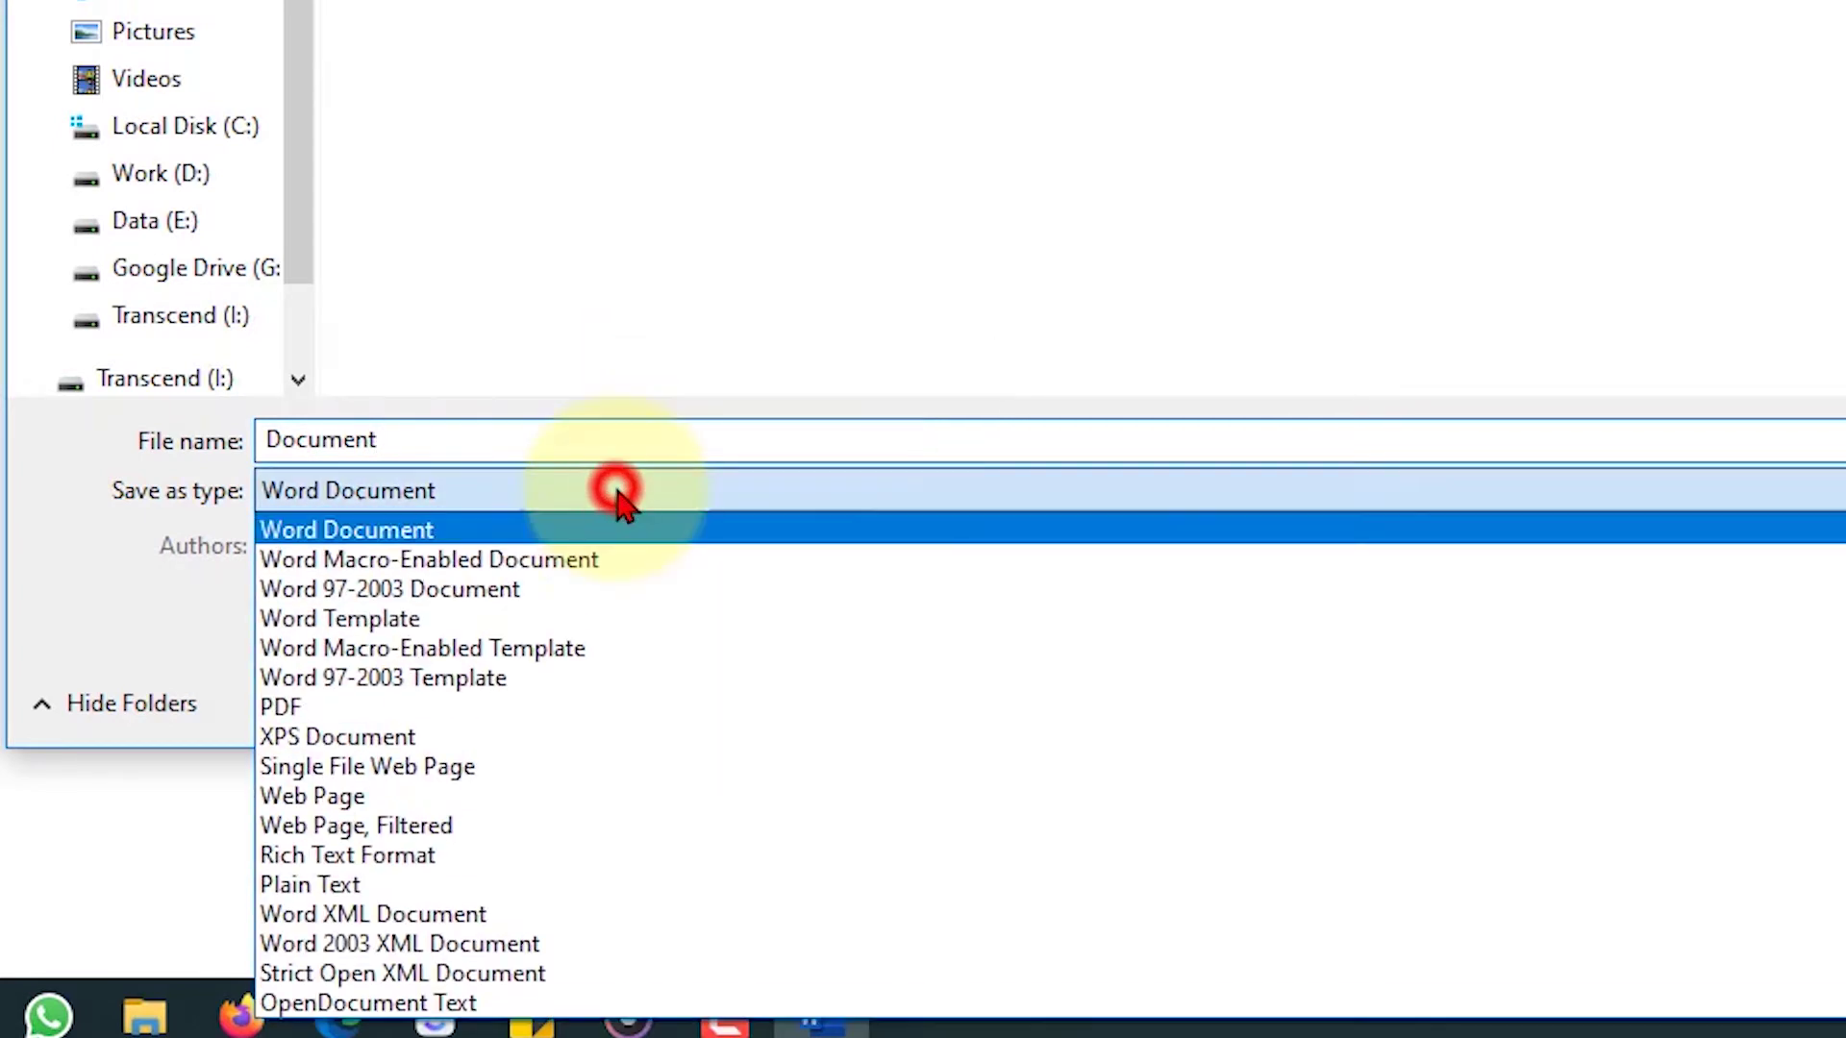
left_click(530, 722)
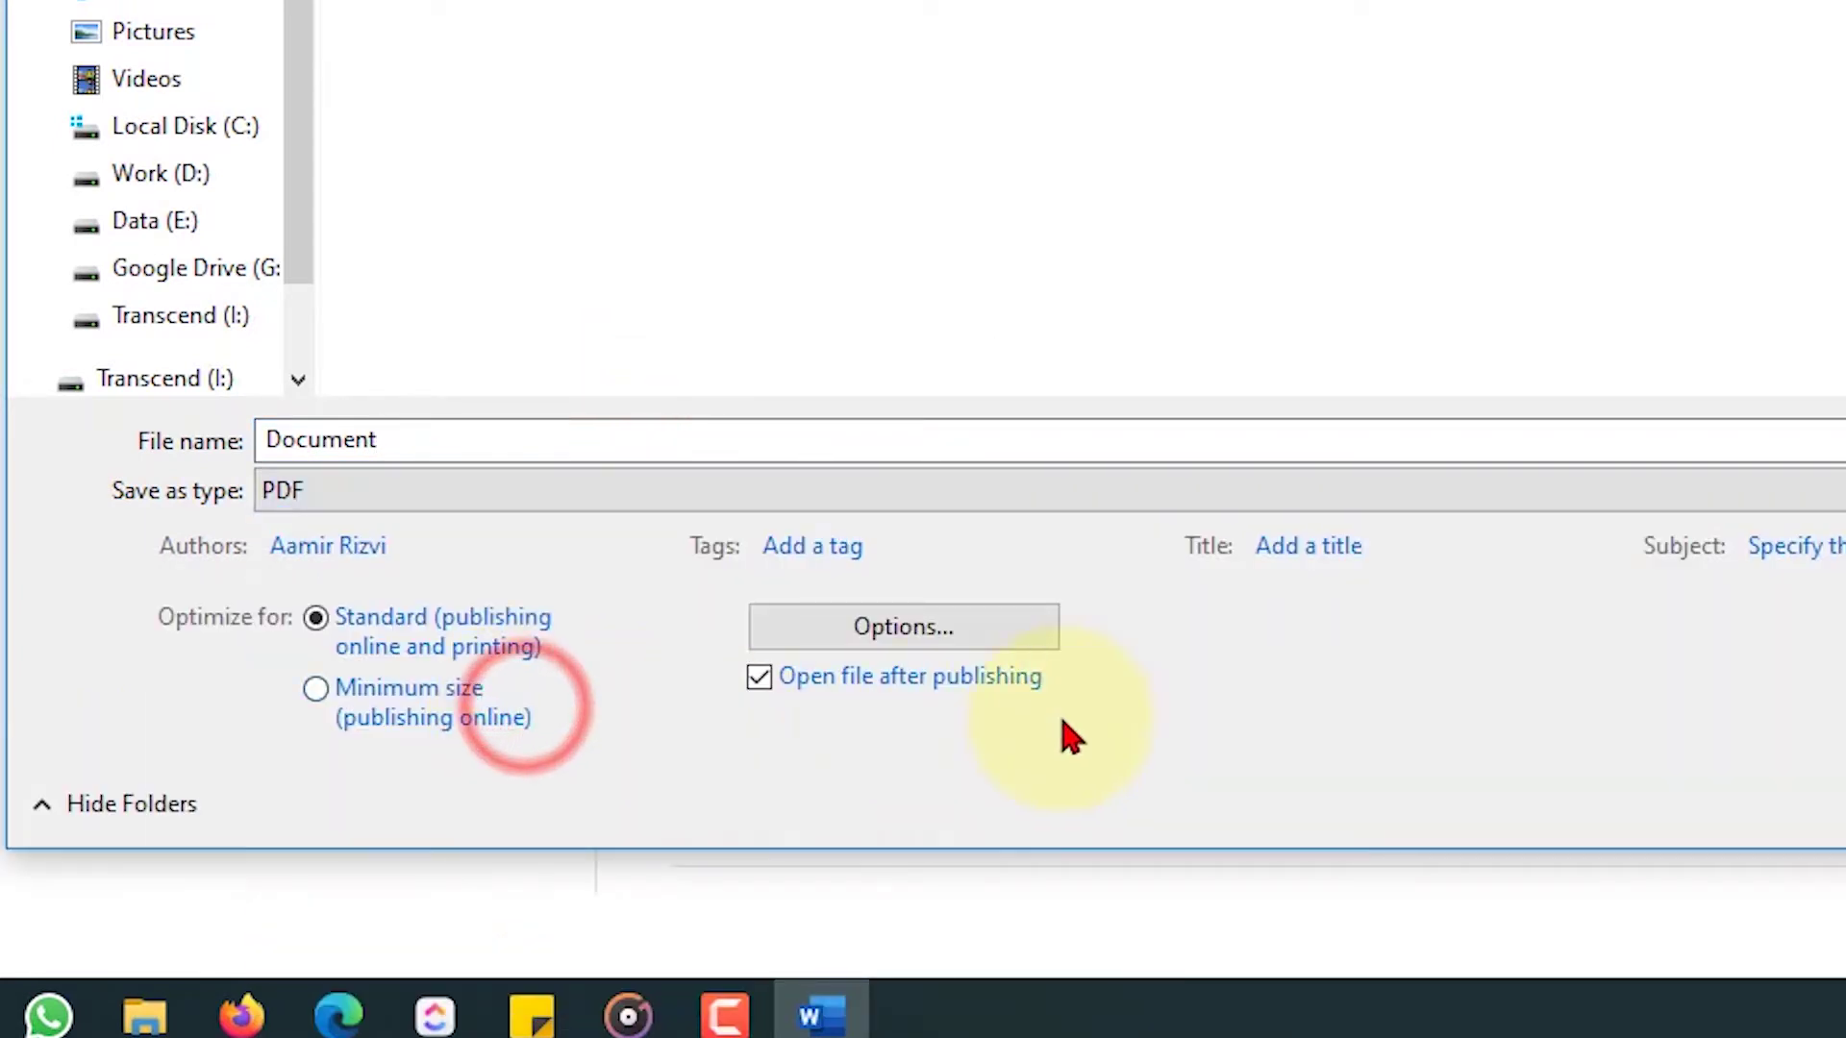
Enable Create bookmarks using Headings in the PDF options and publish the PDF
left_click(990, 648)
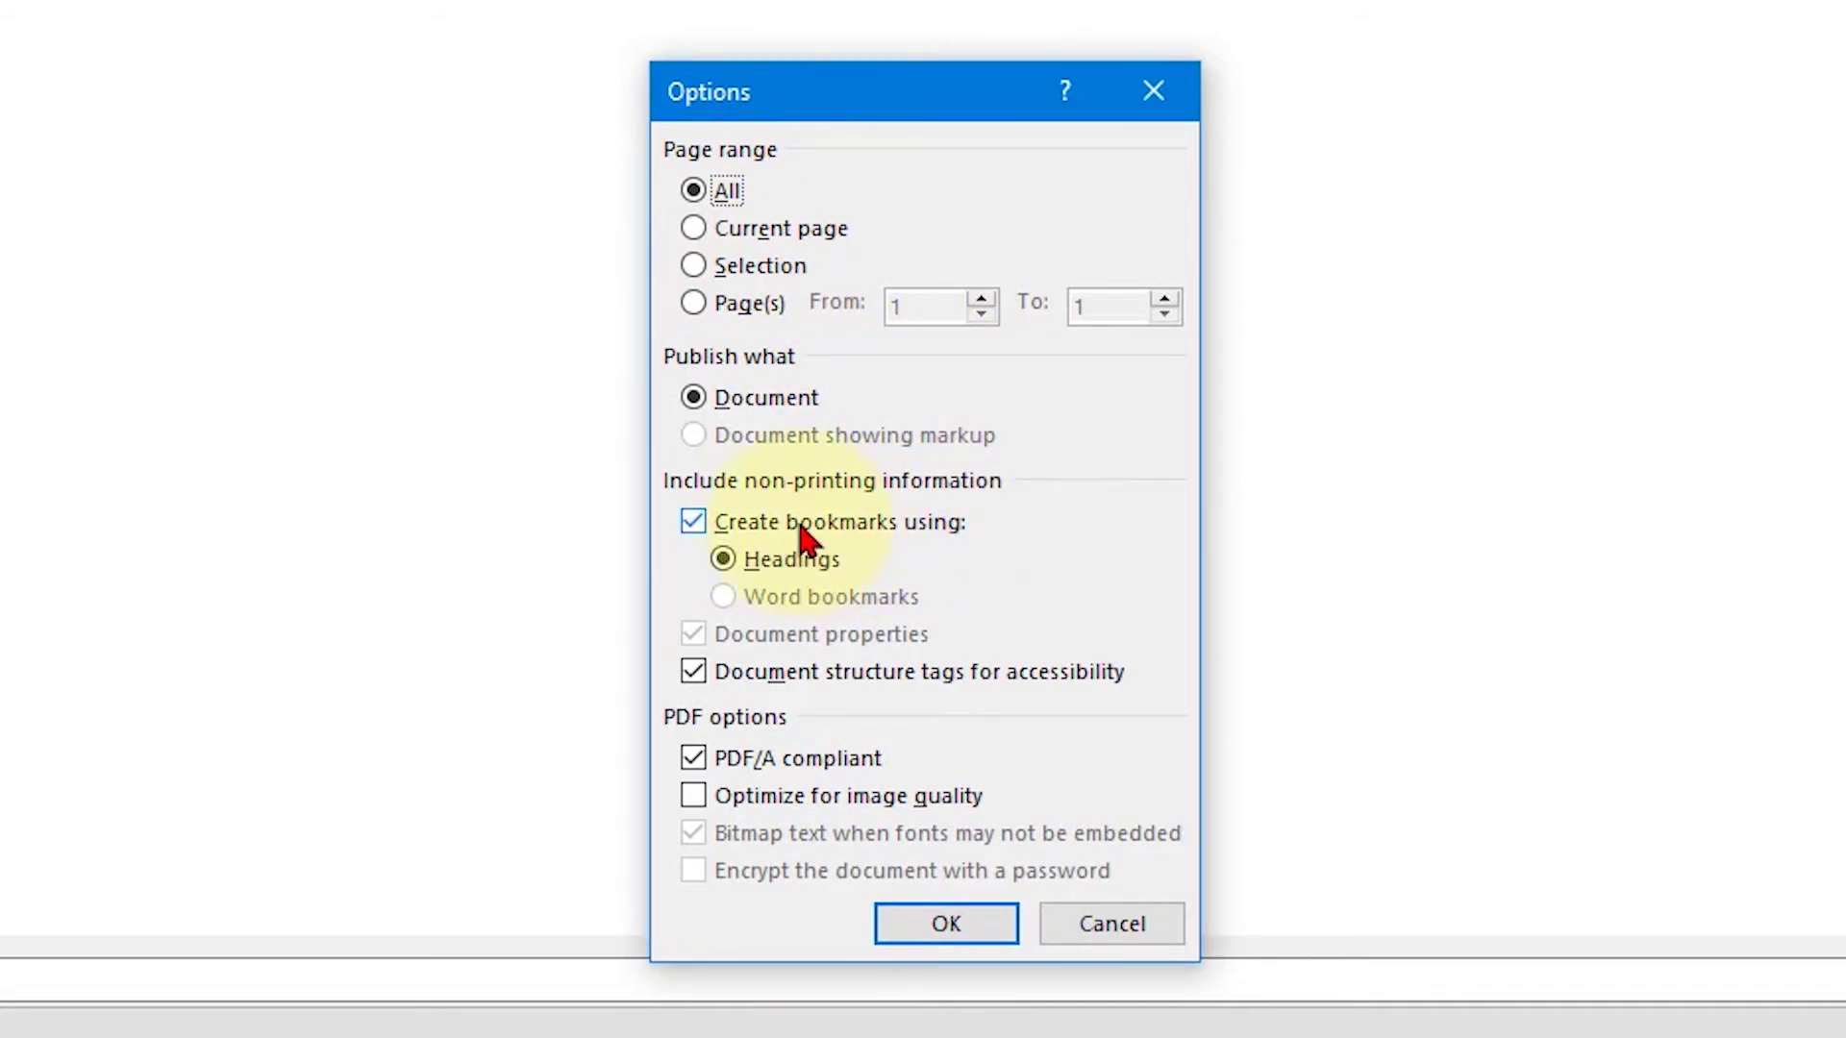
left_click(863, 525)
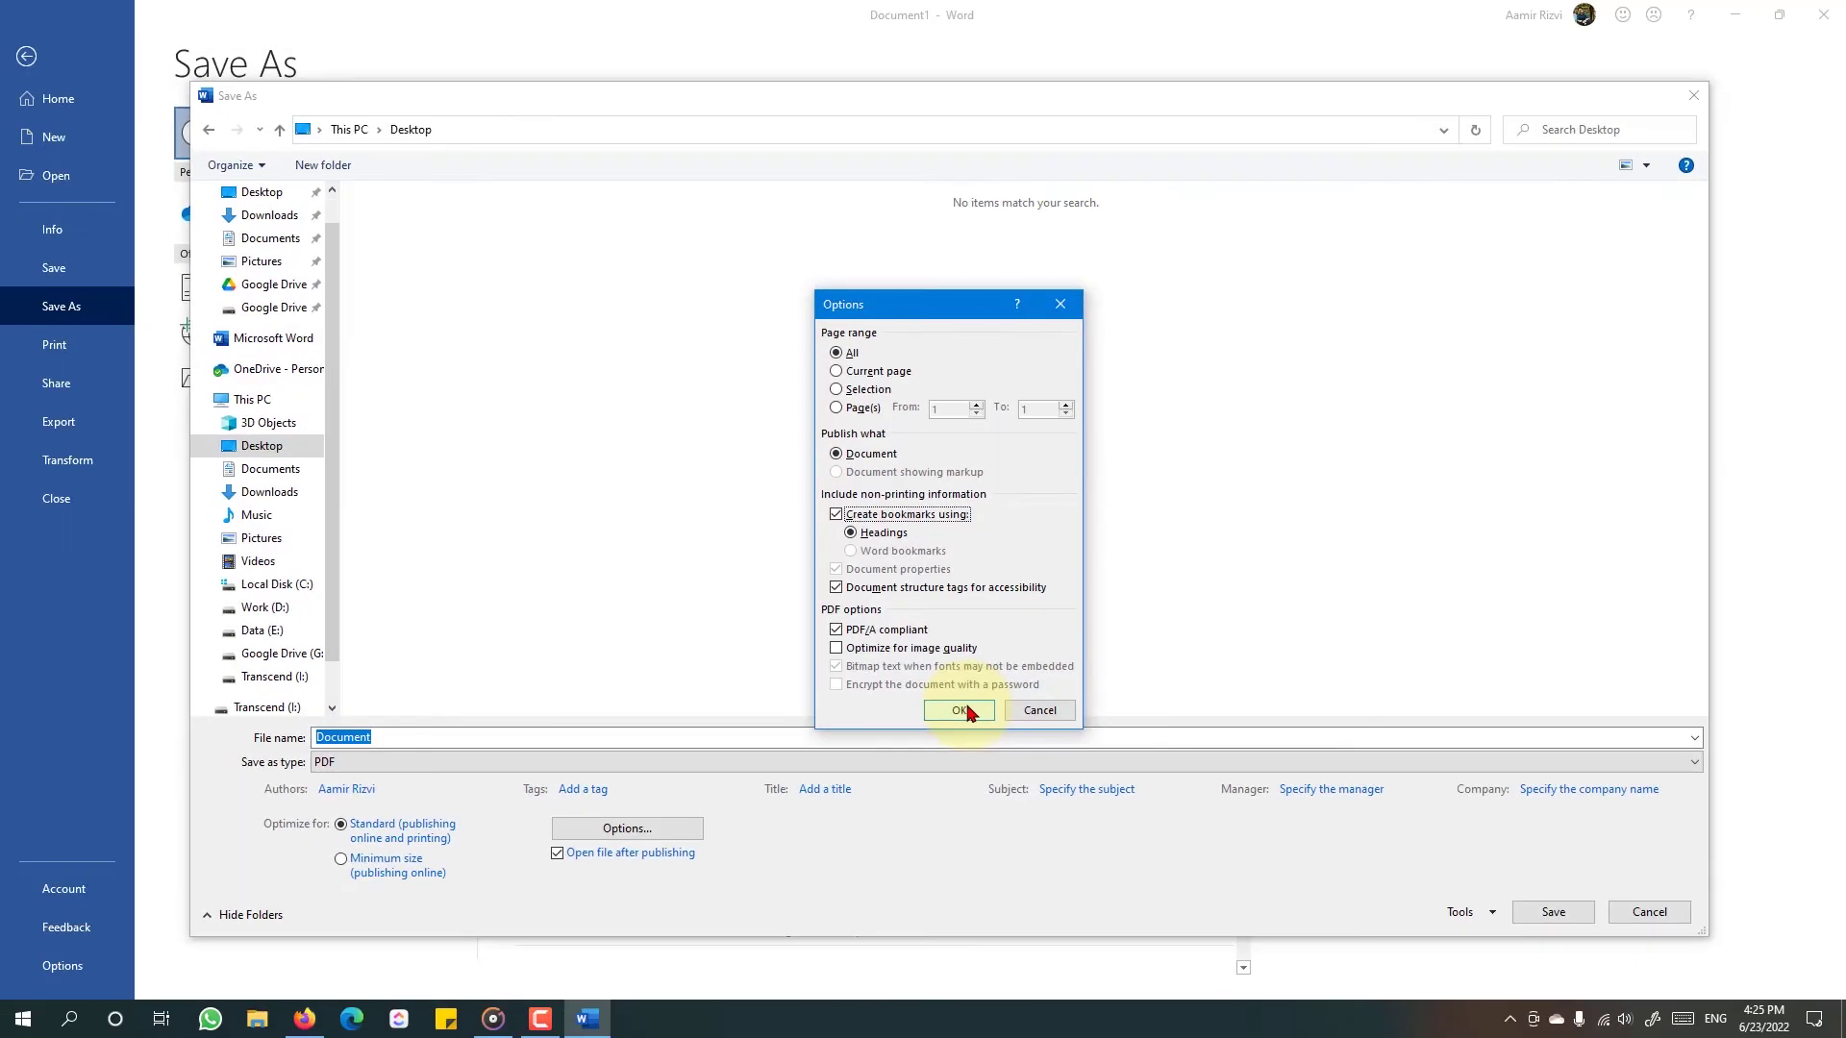
left_click(964, 710)
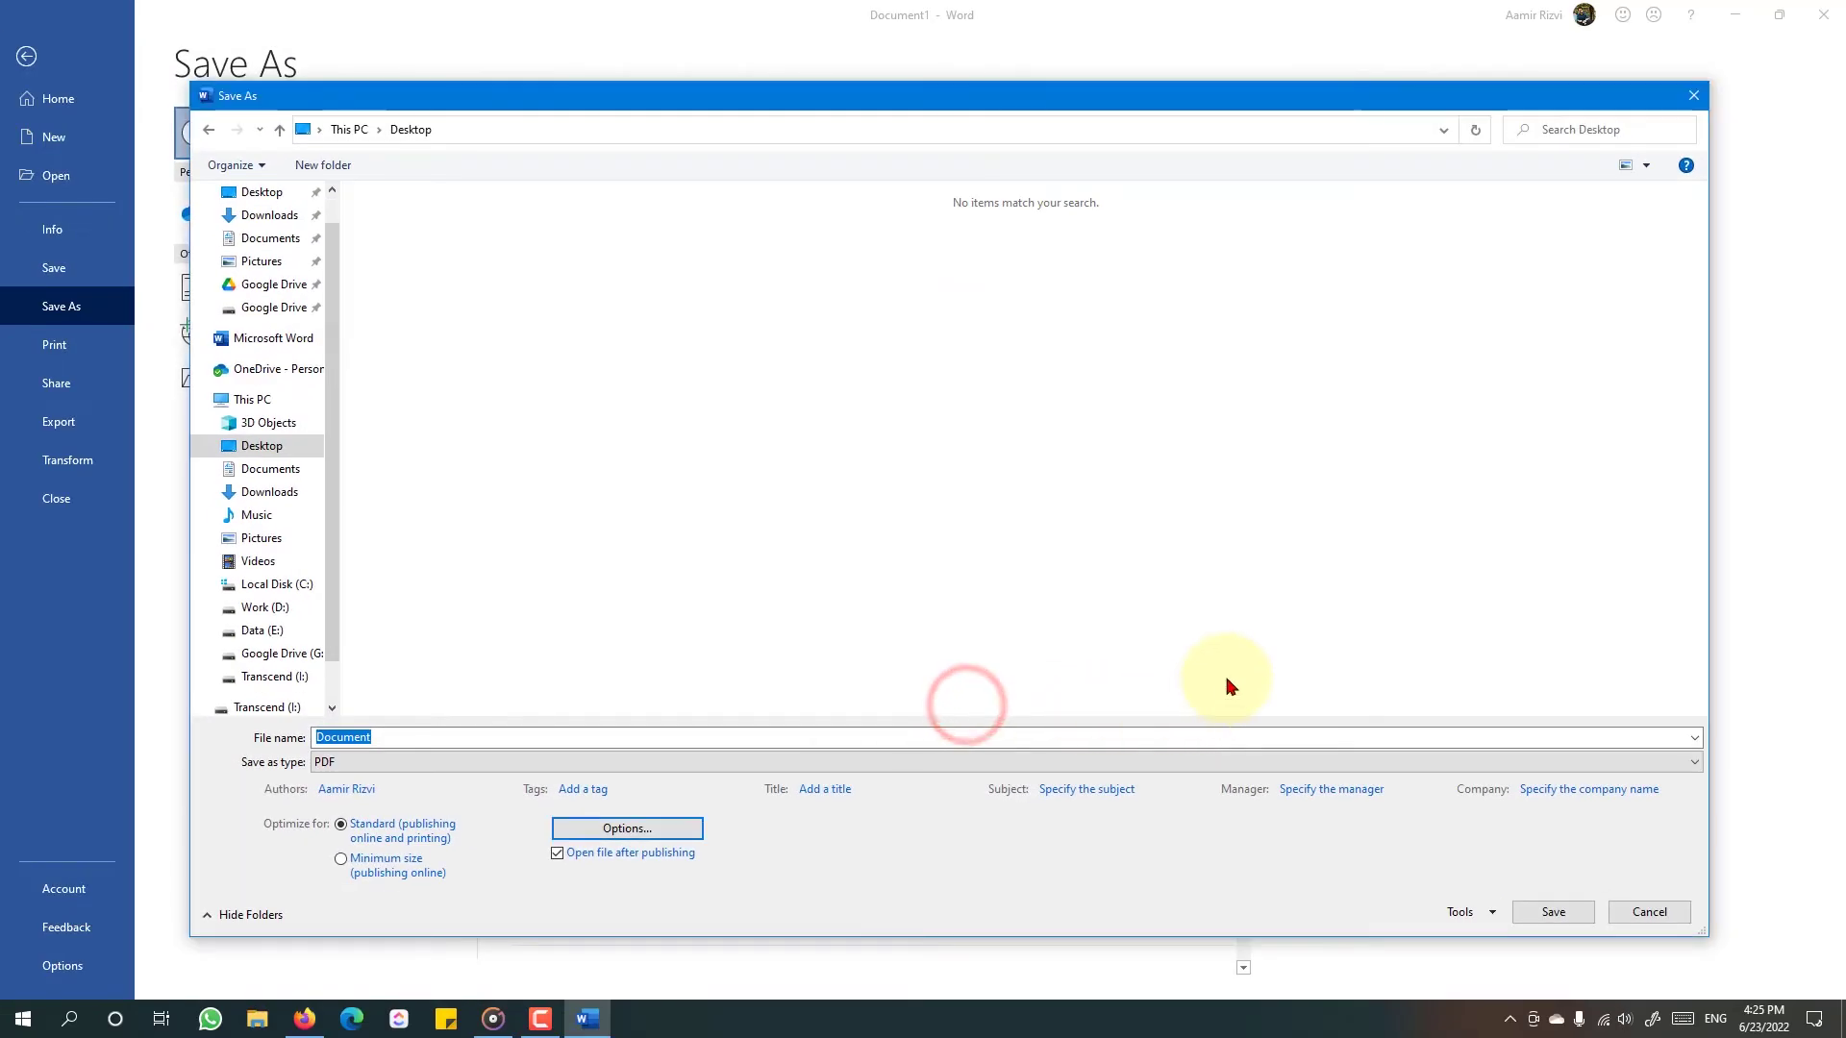
left_click(1554, 914)
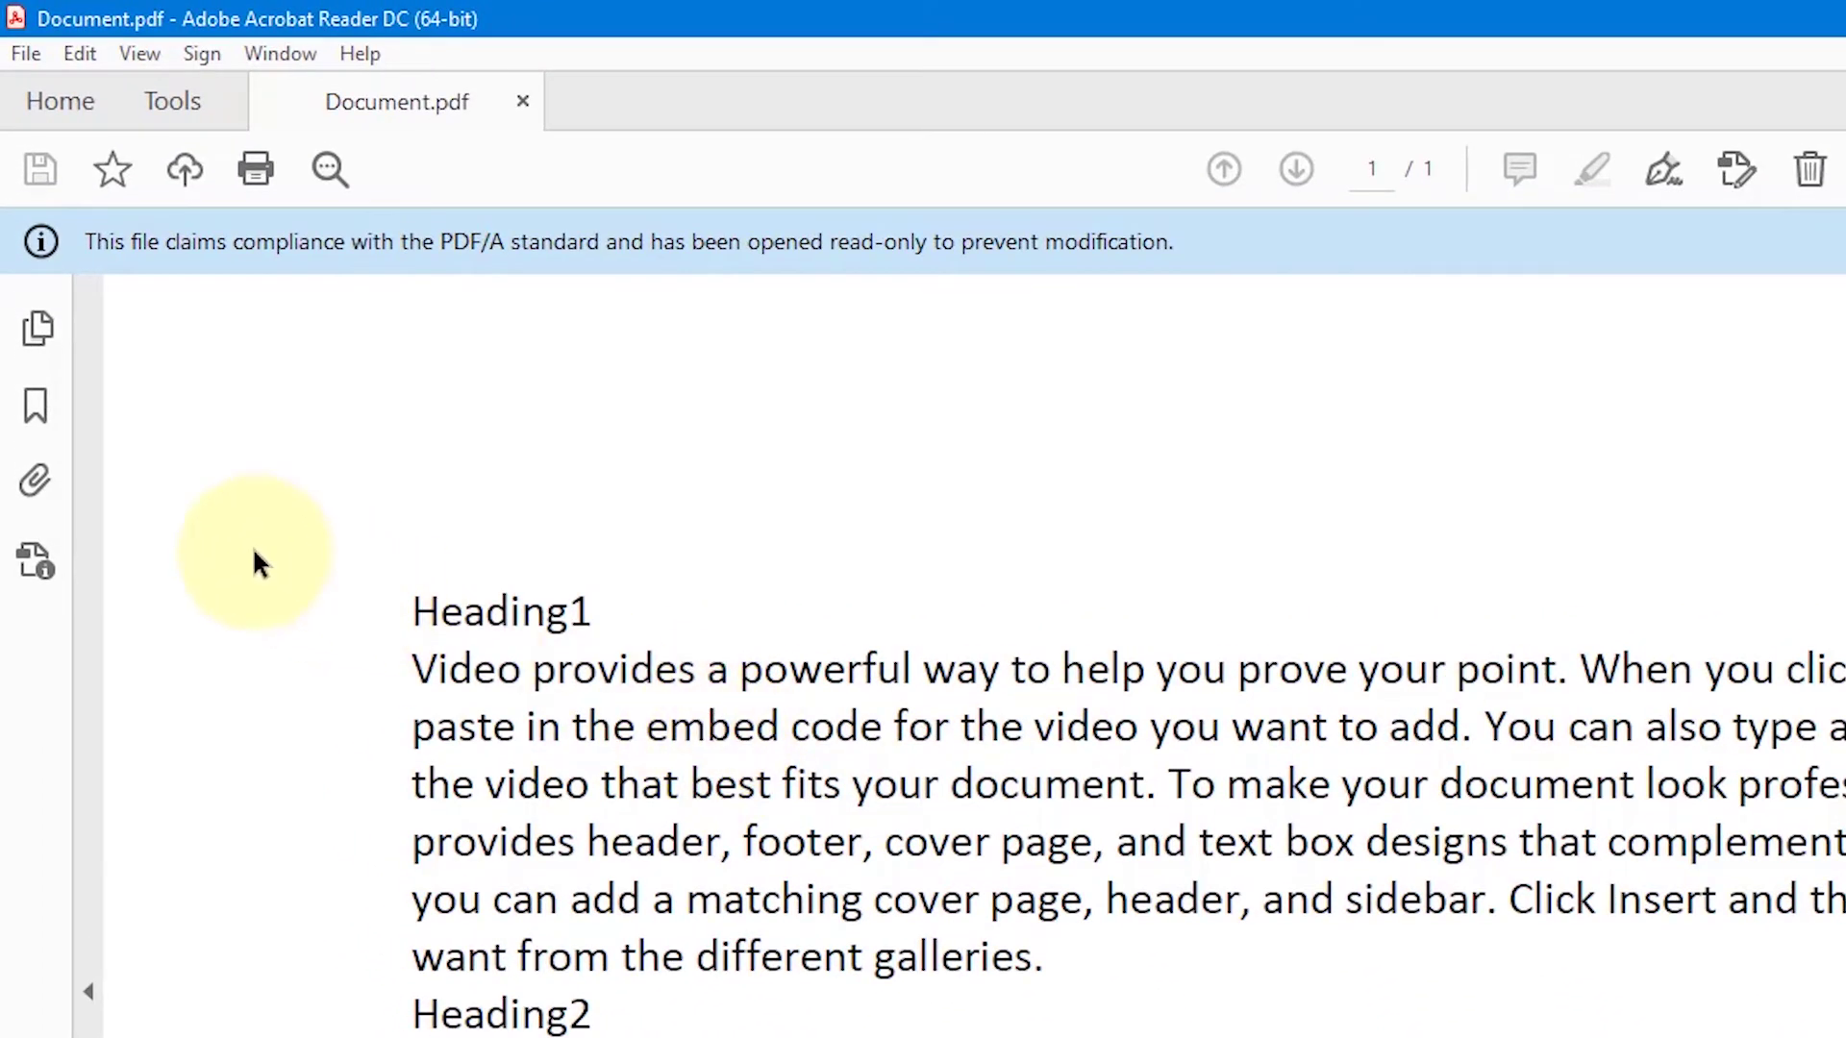
Show the Bookmarks panel in Acrobat Reader listing Heading1, Heading2 and Heading3
left_click(34, 408)
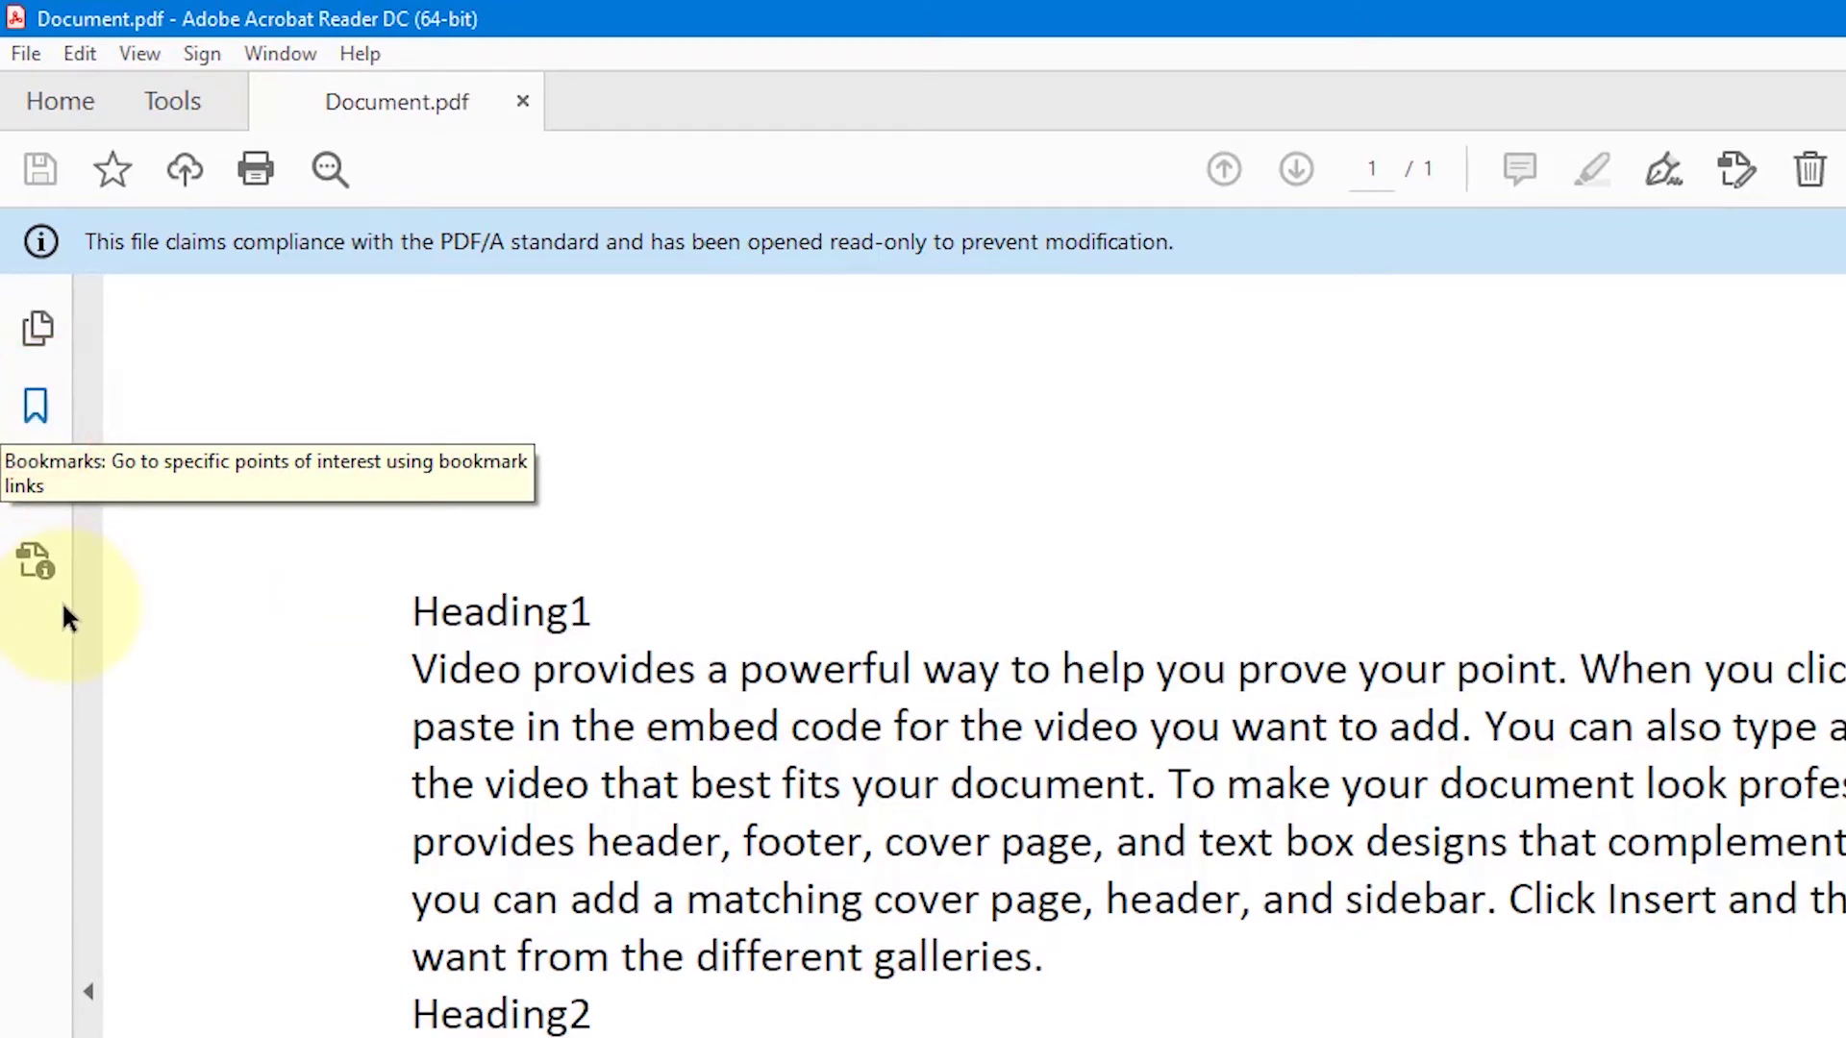